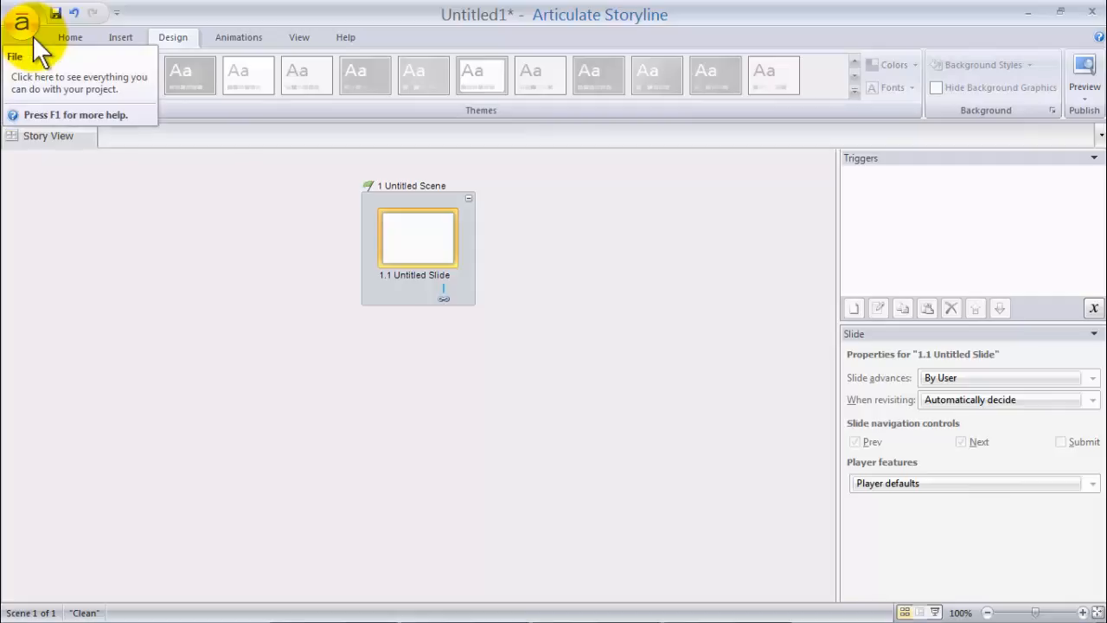
Launch a second Articulate Storyline window and open the recent project 00handmade\game buat lomba, closing the unneeded K8 BS S1 IPA window meanwhile.
key(super)
text(s)
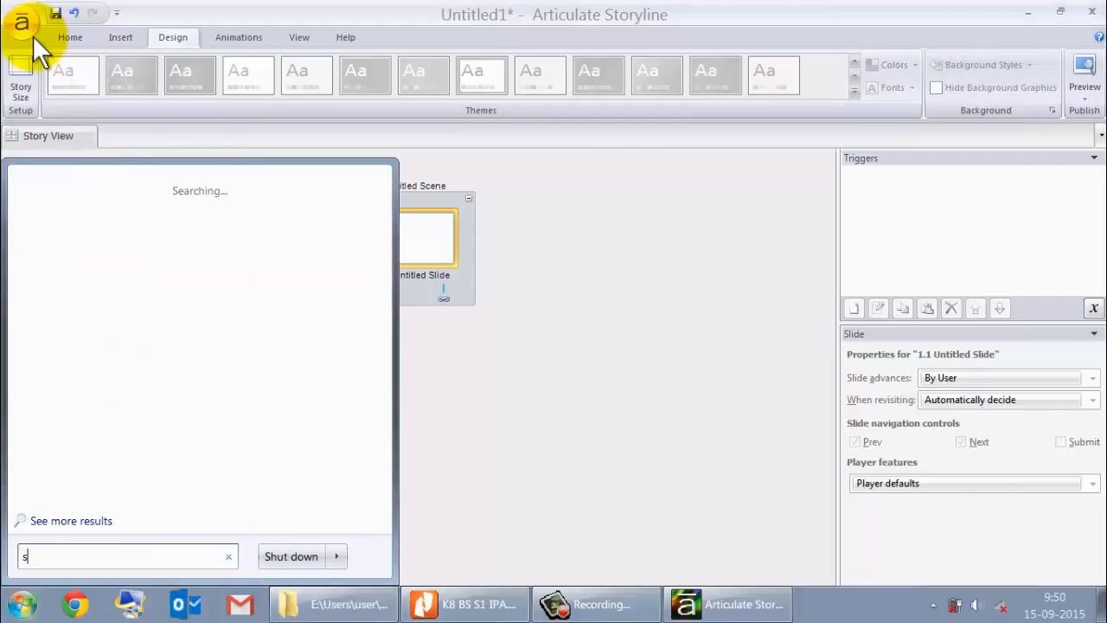
text(tory)
key(Return)
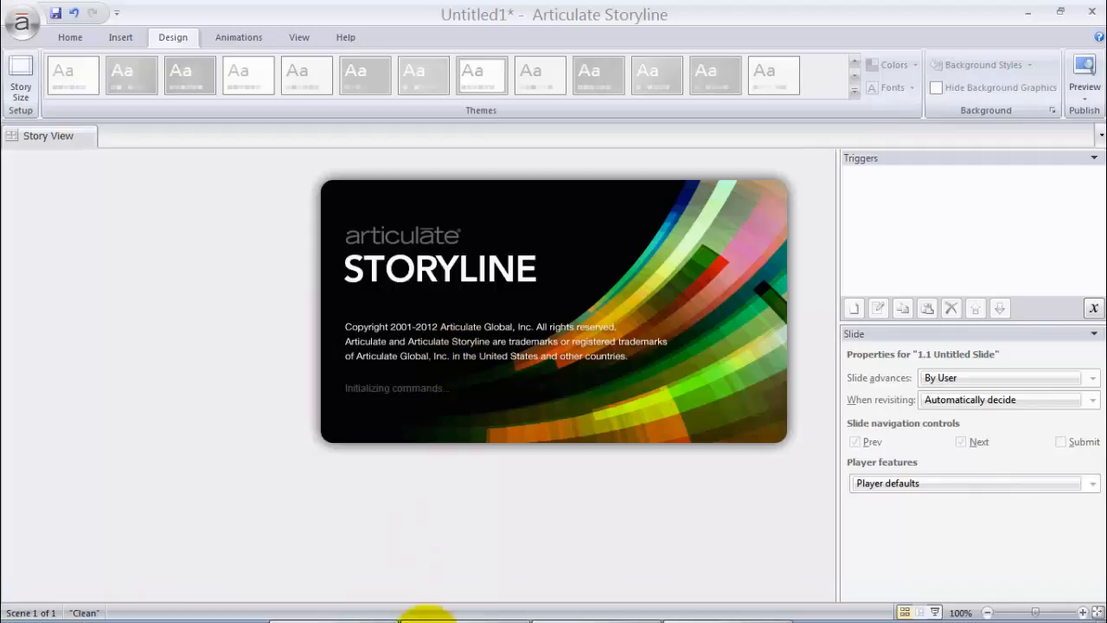
right_click(456, 604)
click(484, 571)
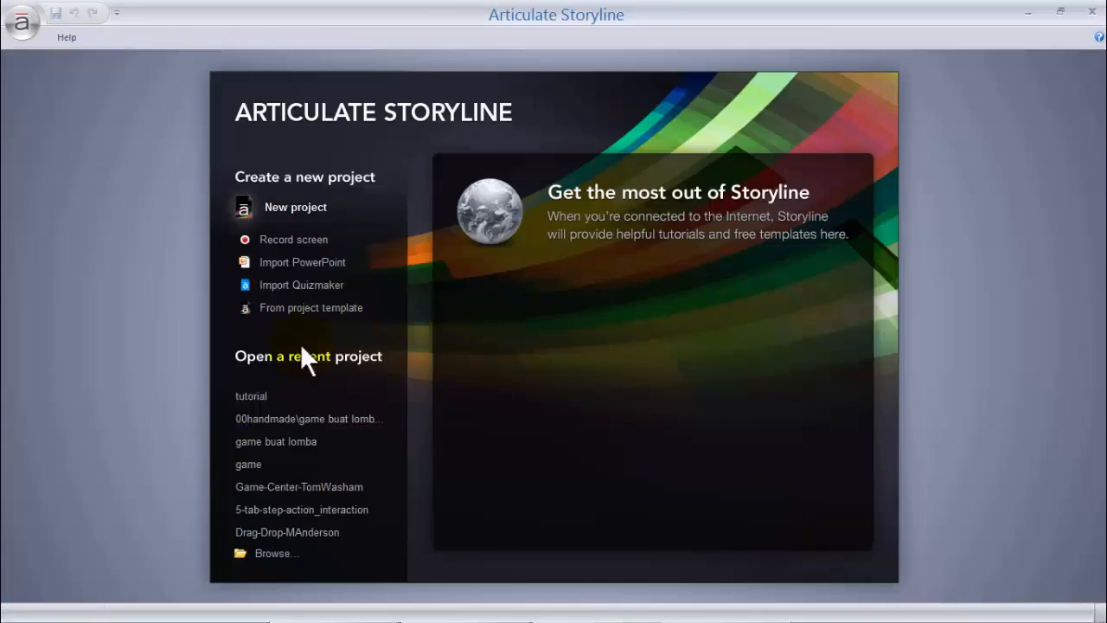
click(313, 424)
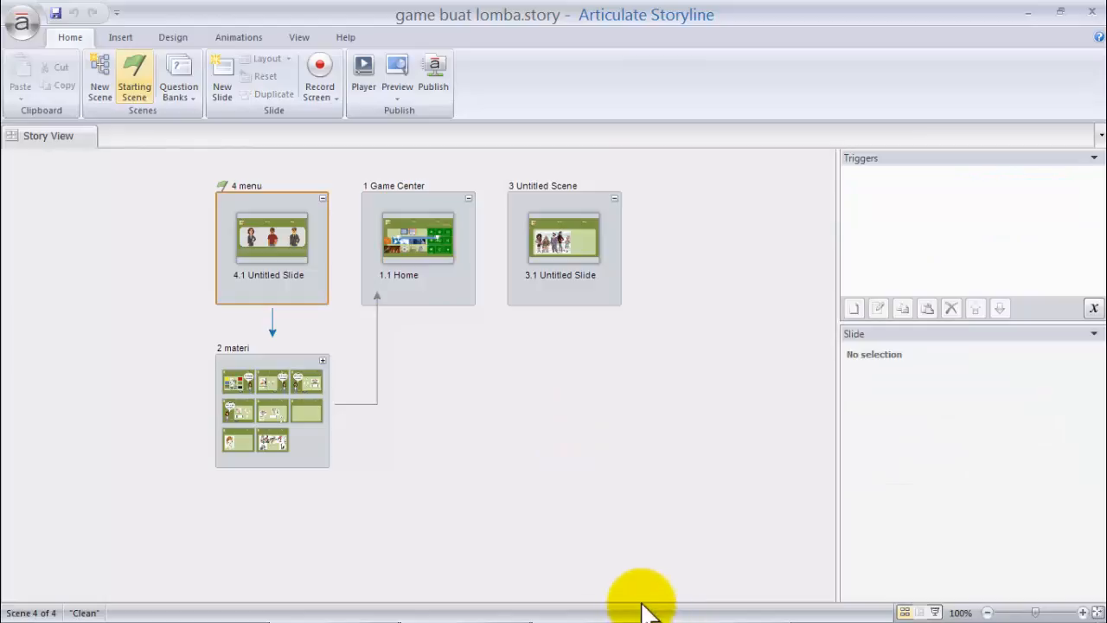
Expand the materi scene to show its individual slides.
key(super)
key(super)
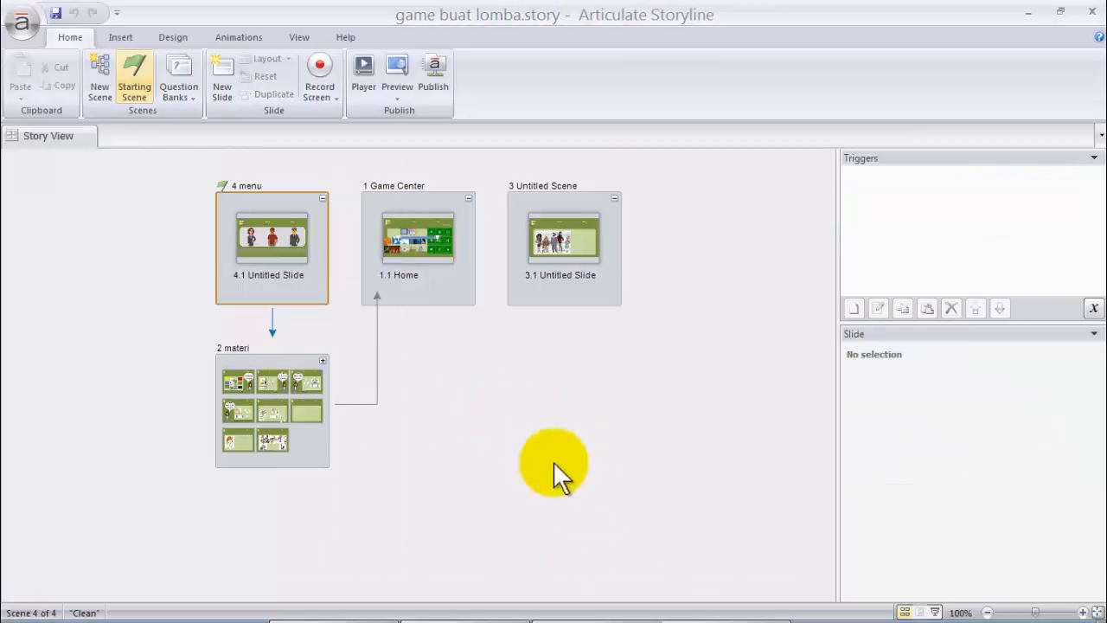
click(318, 361)
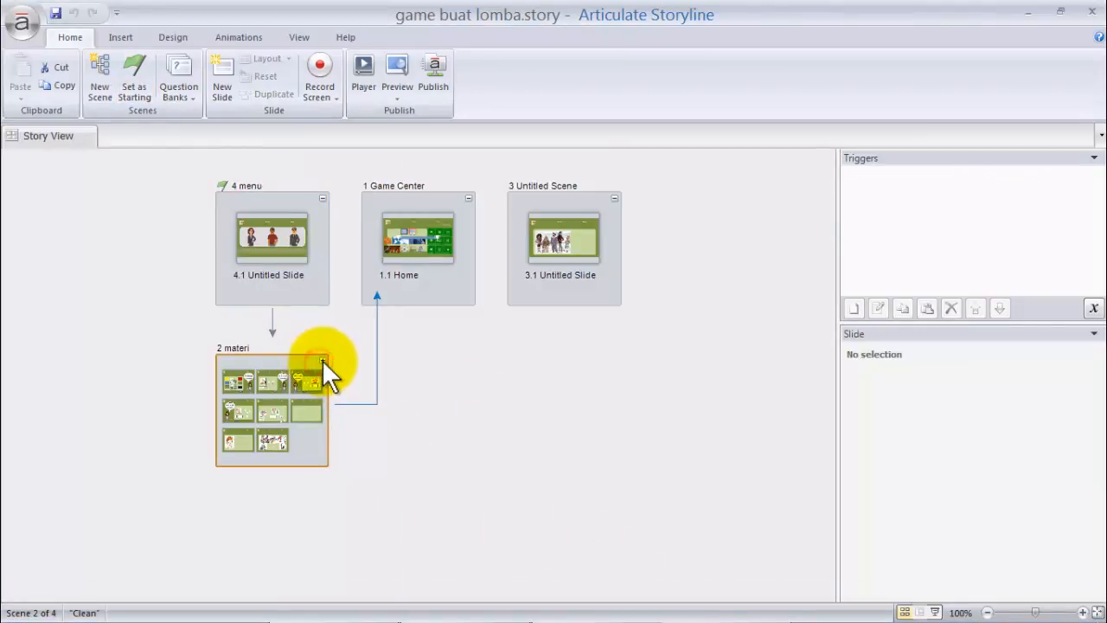
click(322, 362)
View the Untitled1 project for comparison and return to the game buat lomba project.
key(super)
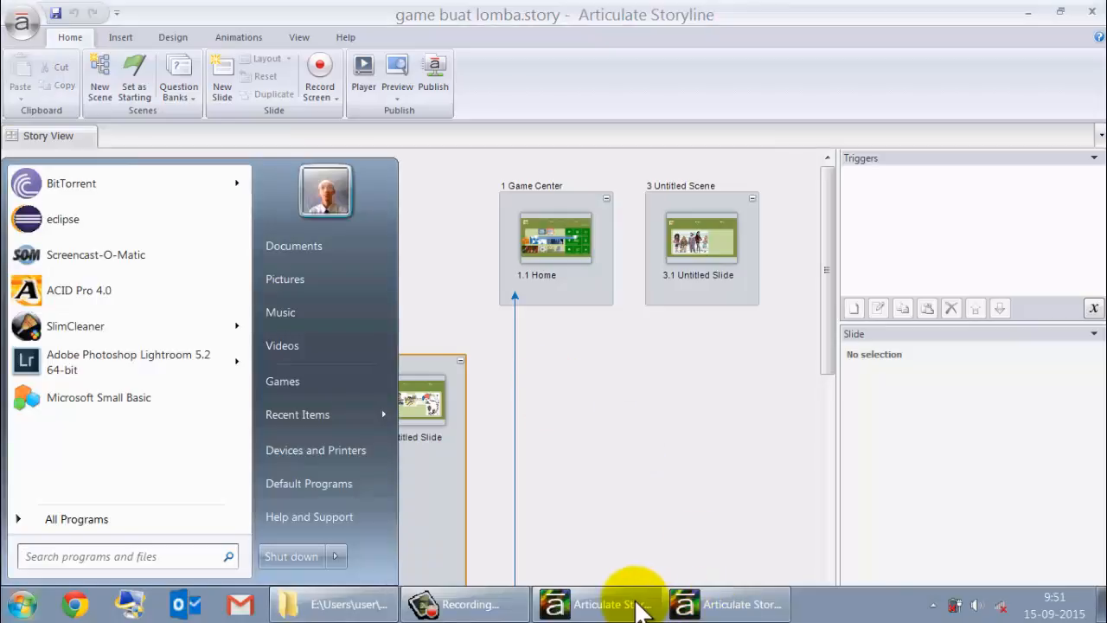
click(638, 605)
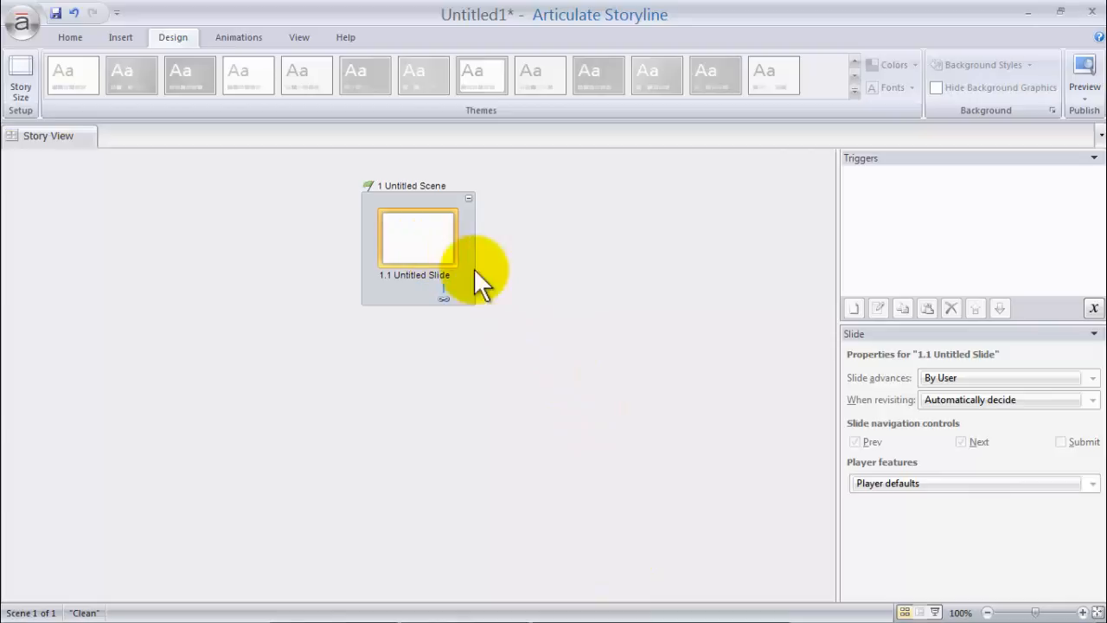
key(super)
click(725, 605)
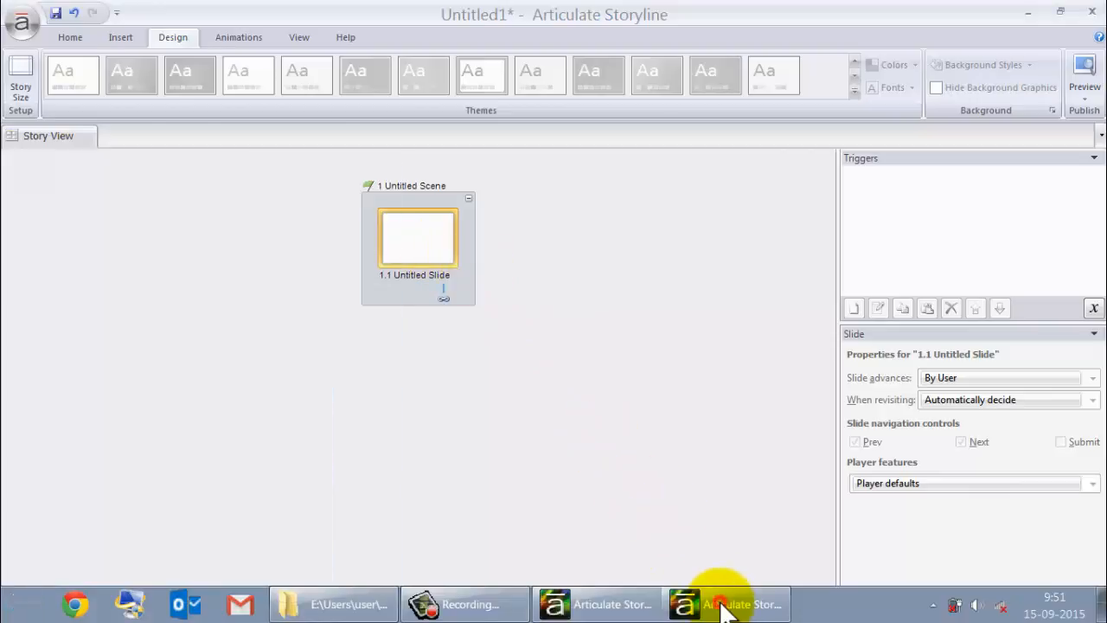
click(653, 471)
Look through the slides in the expanded materi scene and collapse the scene.
mouse_move(825, 328)
mouse_down()
mouse_move(848, 560)
mouse_move(808, 317)
mouse_up()
drag(800, 274, 812, 251)
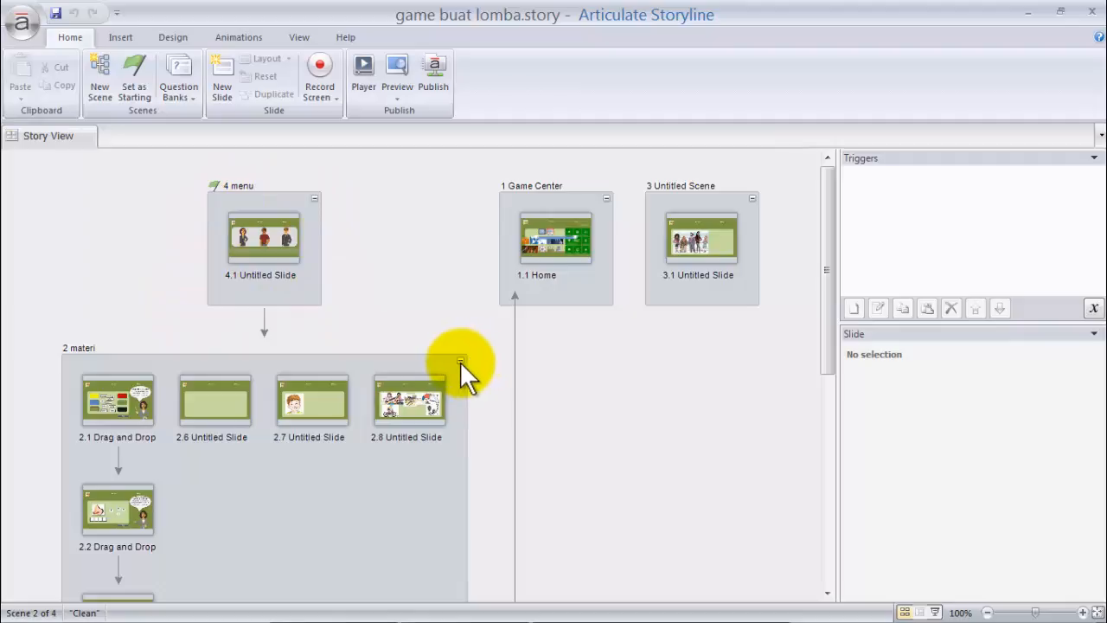
drag(820, 305, 834, 393)
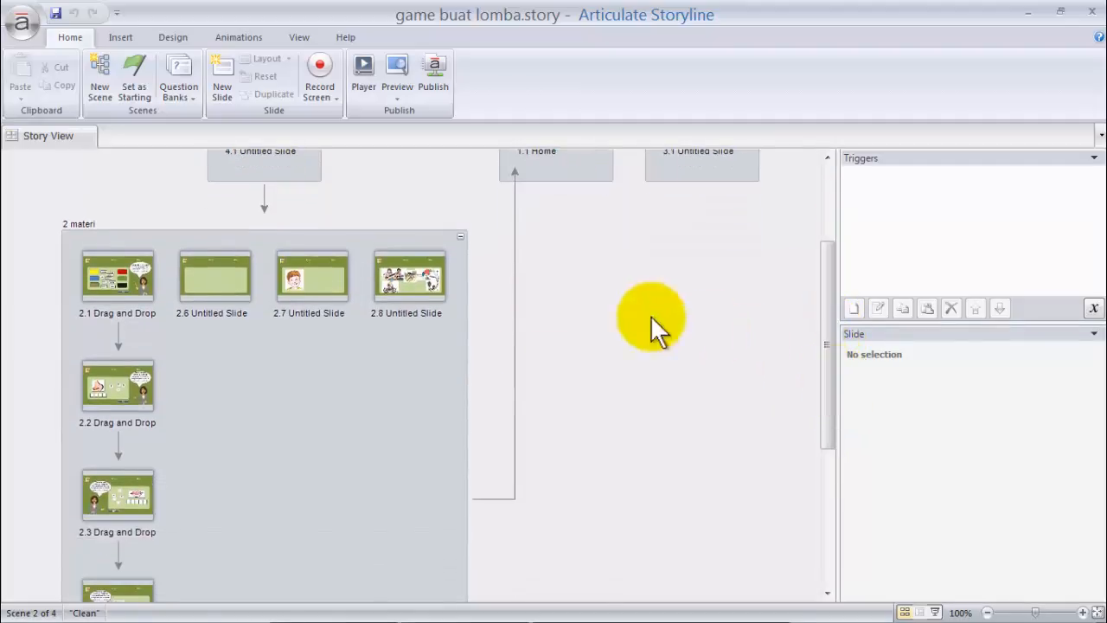
click(459, 235)
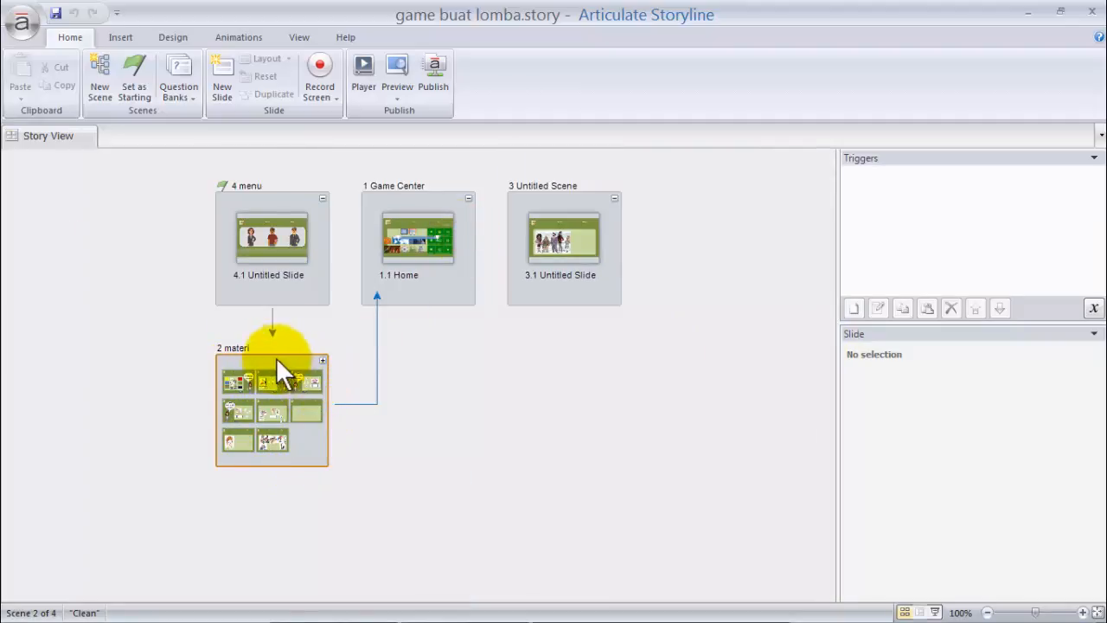
Select and deselect the materi scene, expand it to examine its slide flow, and collapse it again.
click(247, 350)
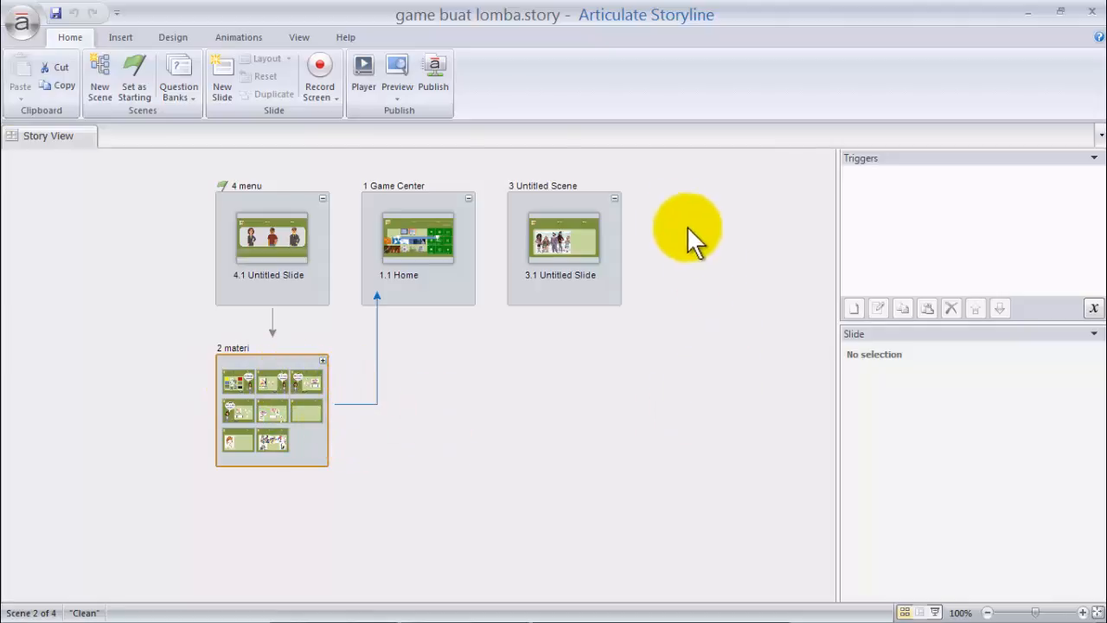
click(208, 180)
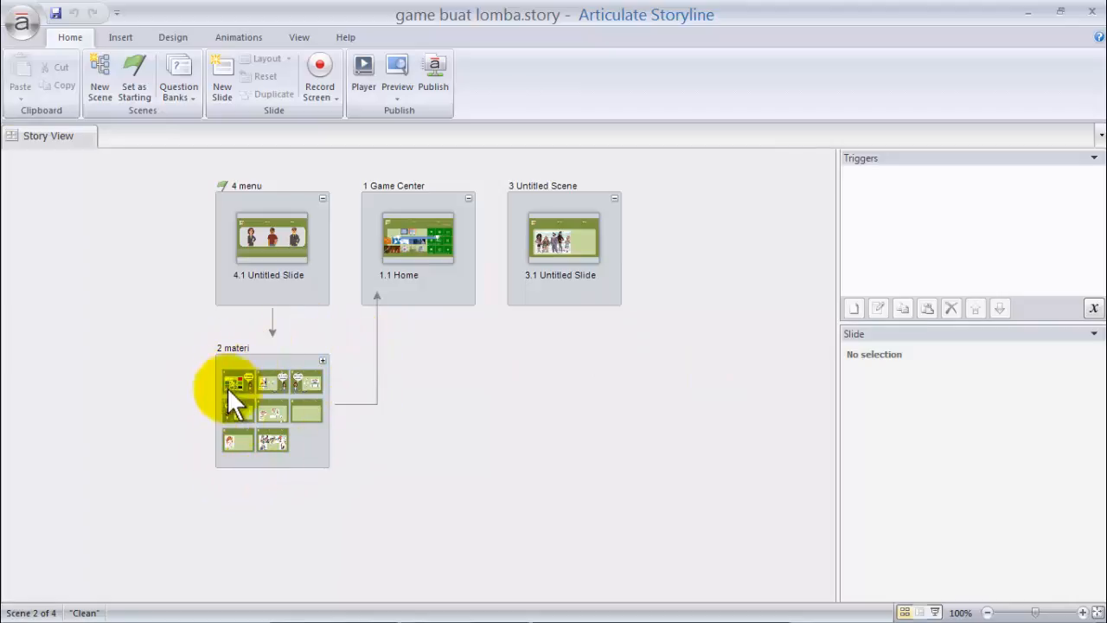
click(320, 361)
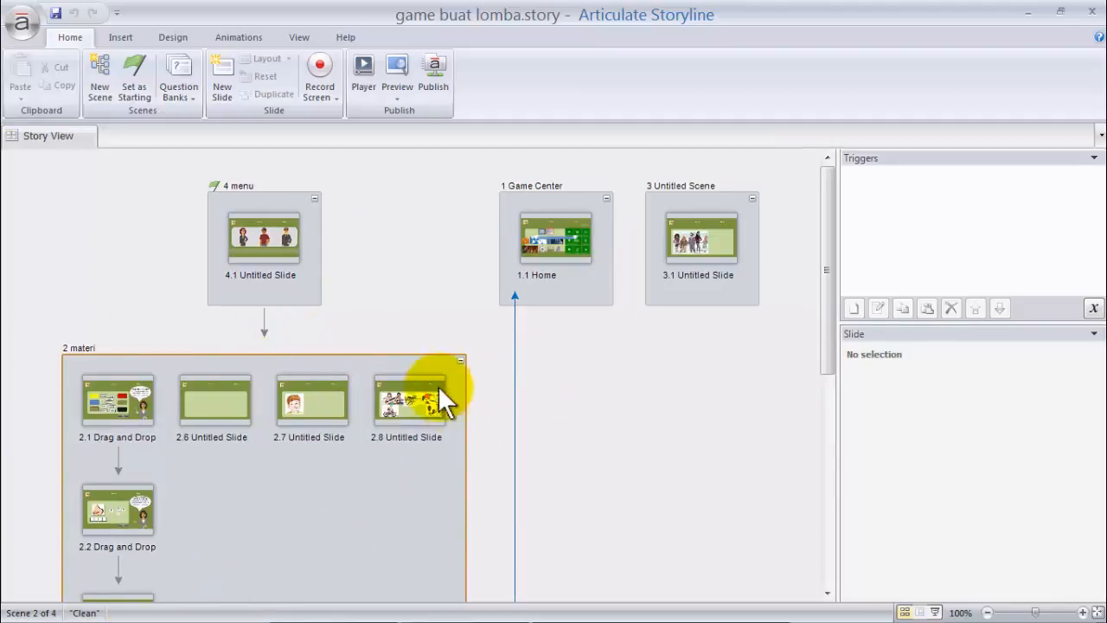
drag(828, 349, 857, 484)
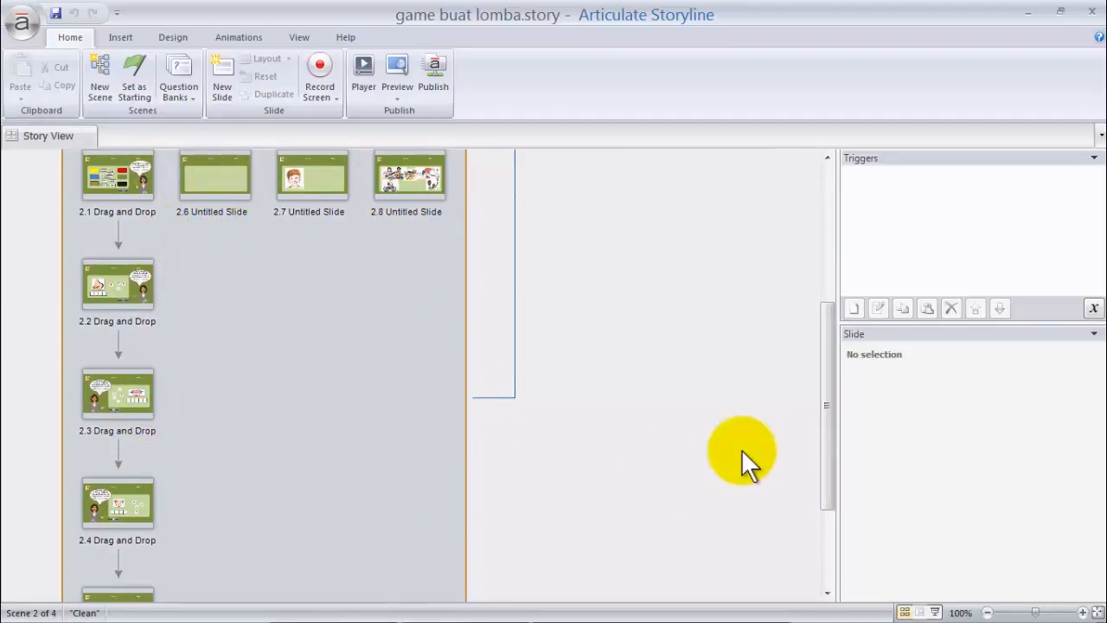
mouse_move(828, 399)
mouse_down()
mouse_move(848, 472)
mouse_move(834, 359)
mouse_move(836, 379)
mouse_up()
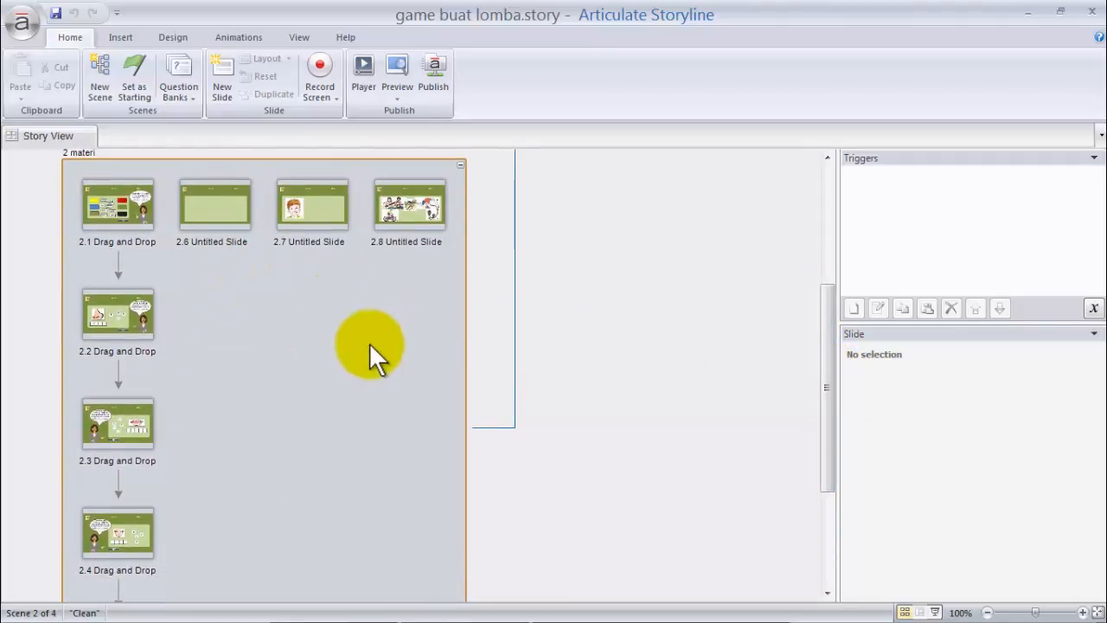
click(460, 165)
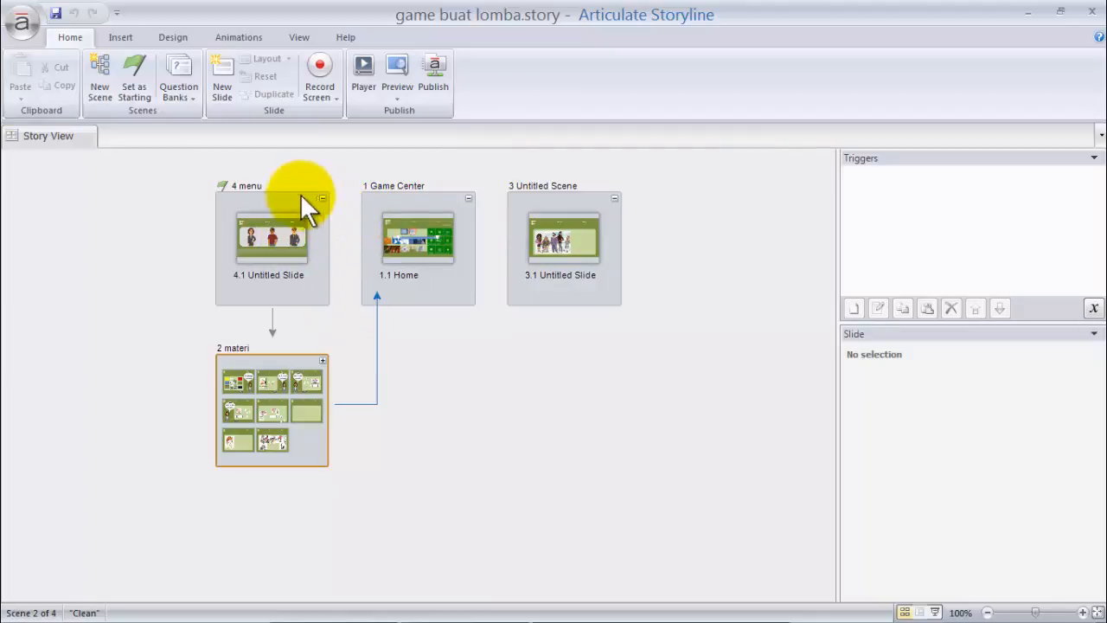
Open the menu scene's name for editing and leave it without entering a new name.
double_click(256, 184)
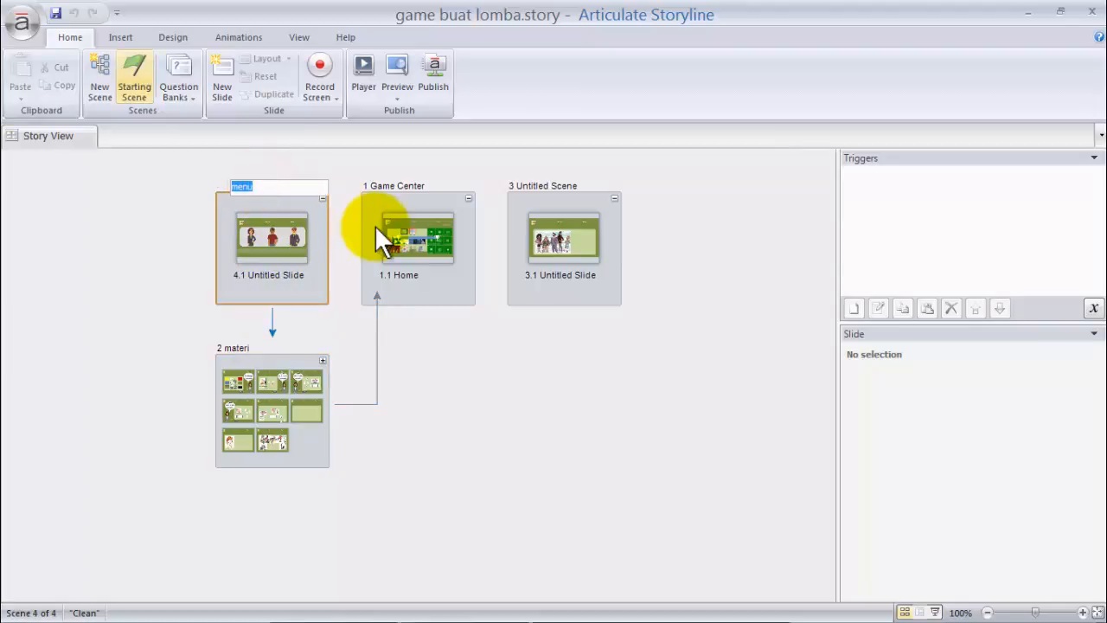
click(473, 374)
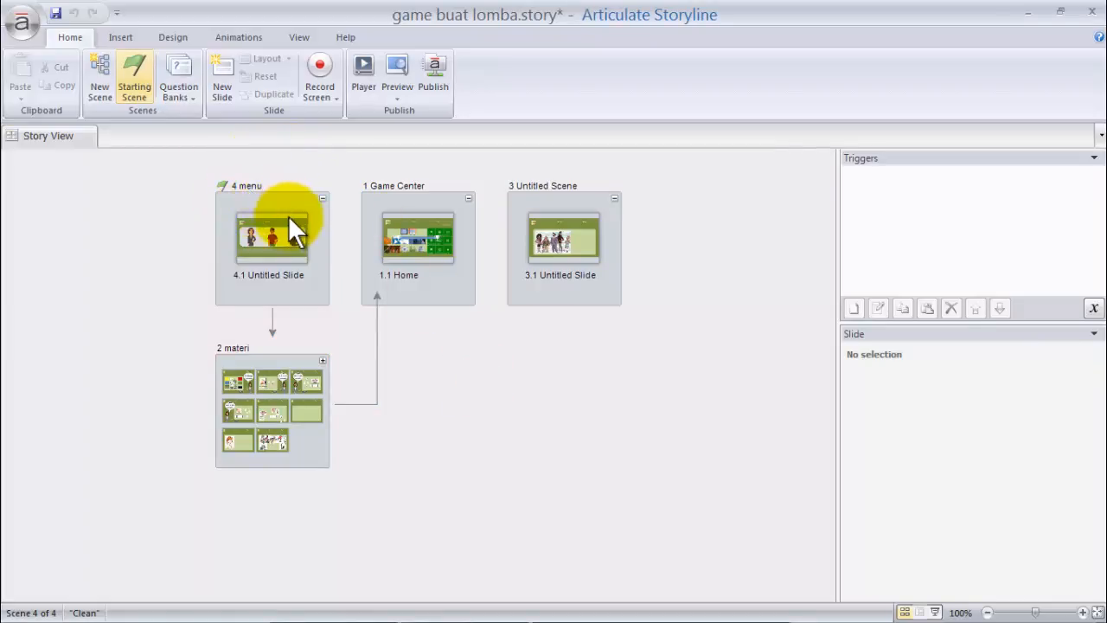
double_click(240, 347)
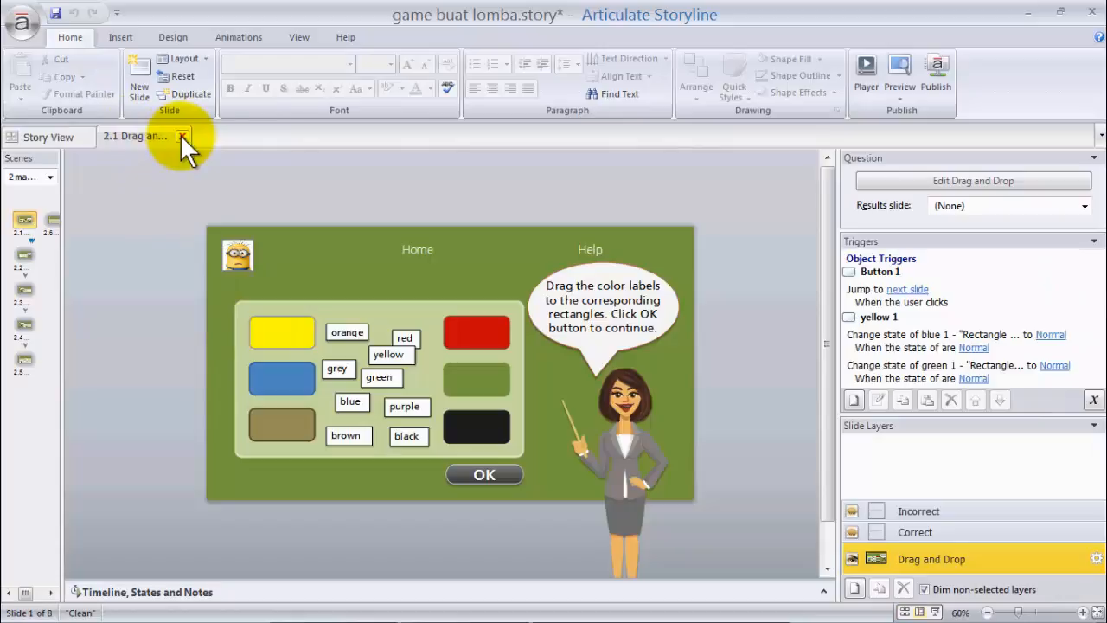
click(182, 136)
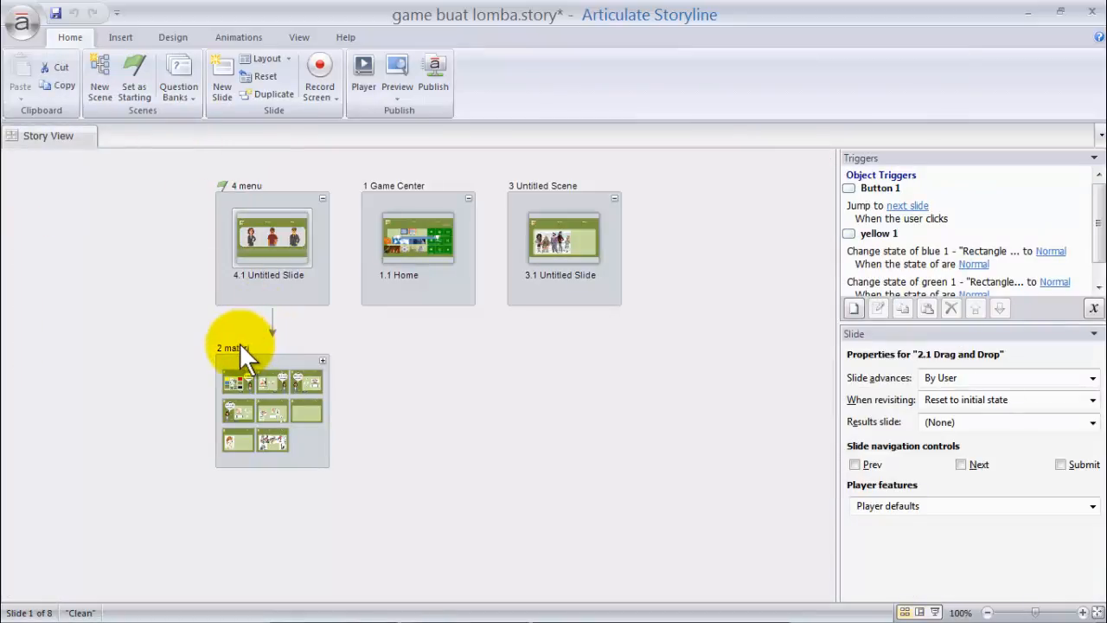
double_click(239, 343)
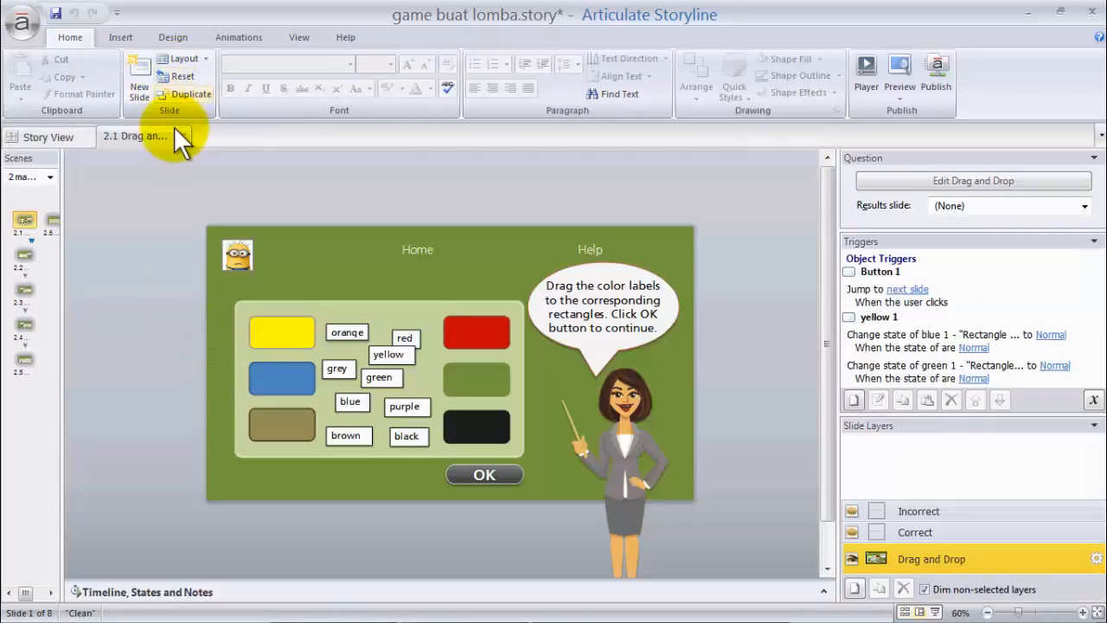
click(183, 135)
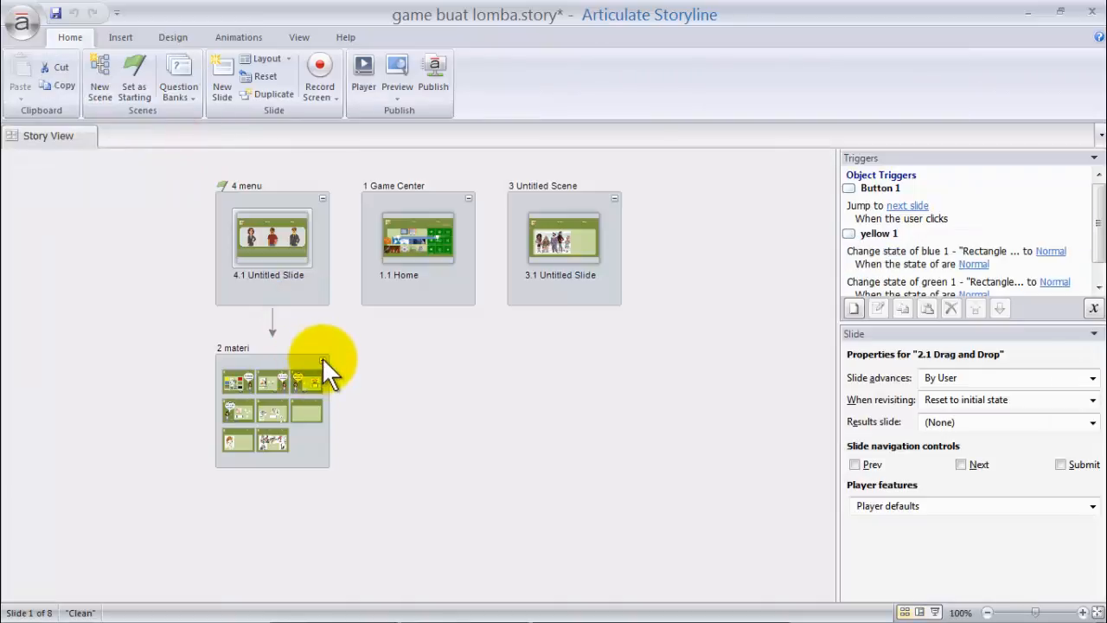
Expand the materi scene, open its name for editing without entering a new one, and collapse the scene.
click(323, 358)
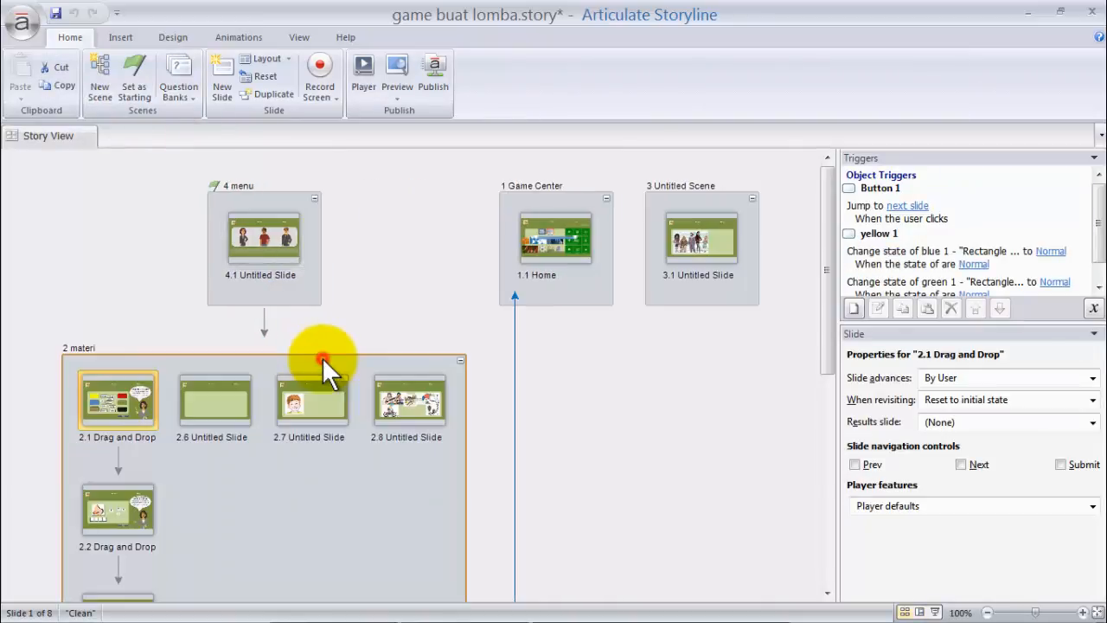
double_click(66, 350)
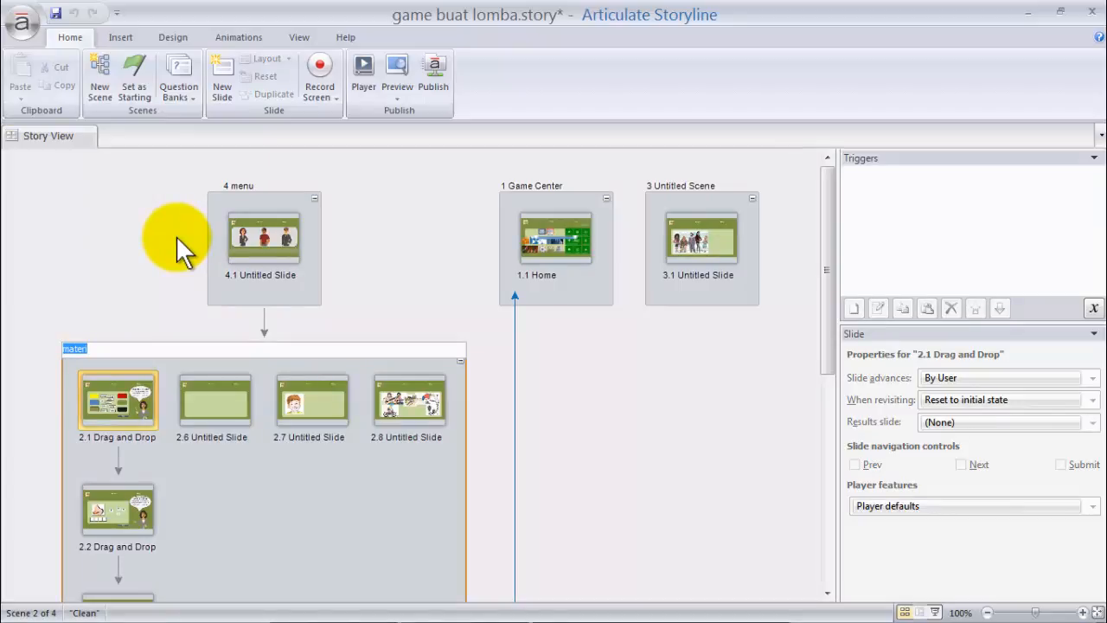
click(202, 299)
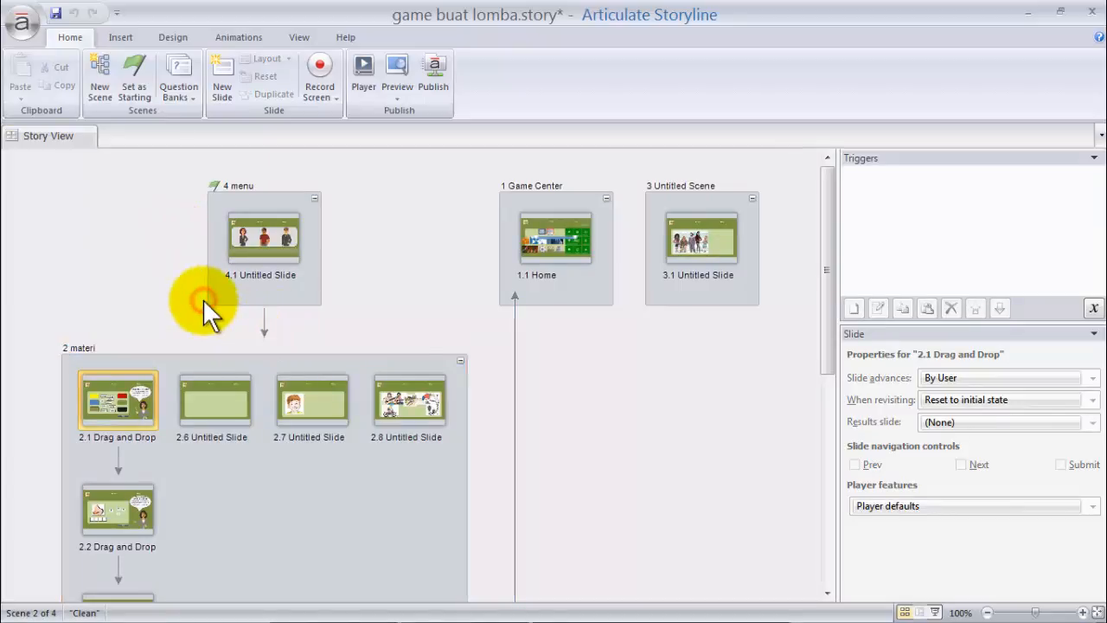
click(461, 360)
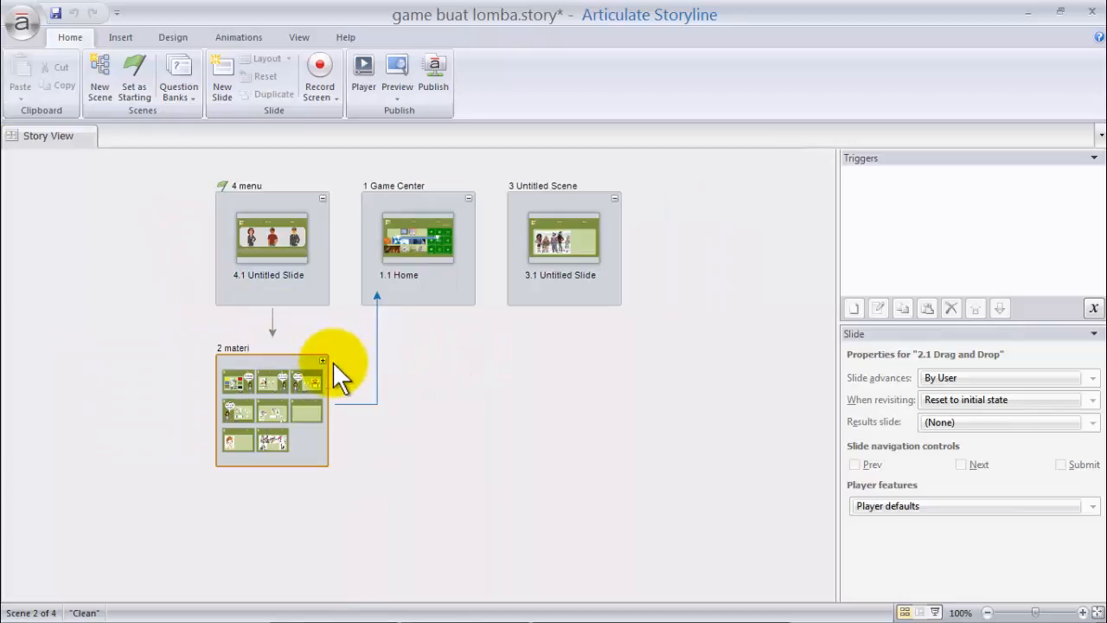
Open slide 4.1 of the menu scene for editing and preview this slide only.
click(277, 238)
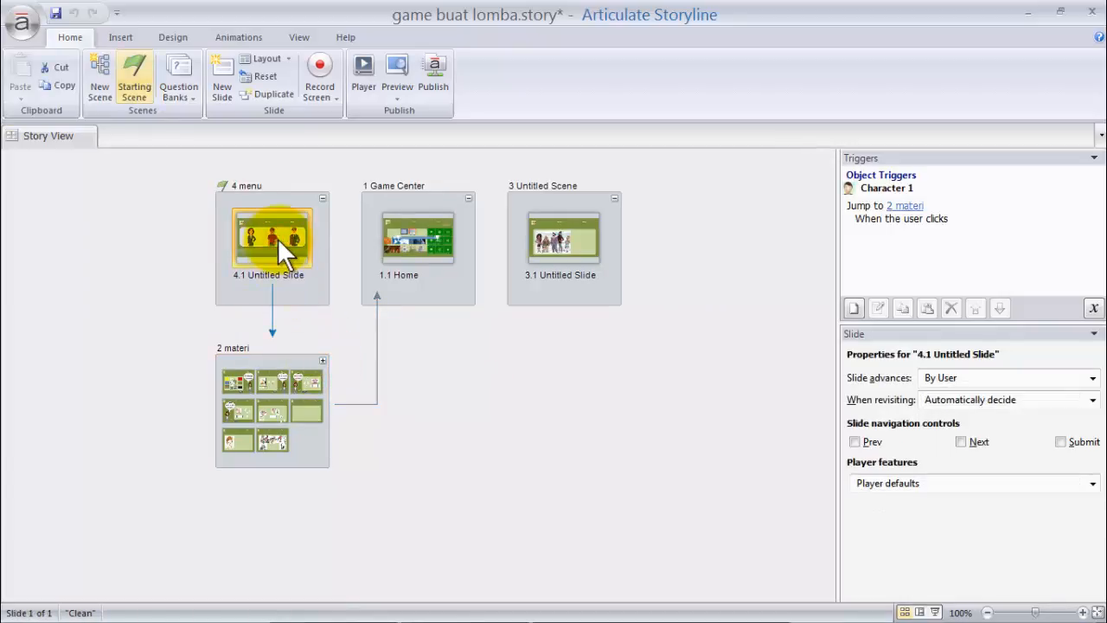
double_click(276, 237)
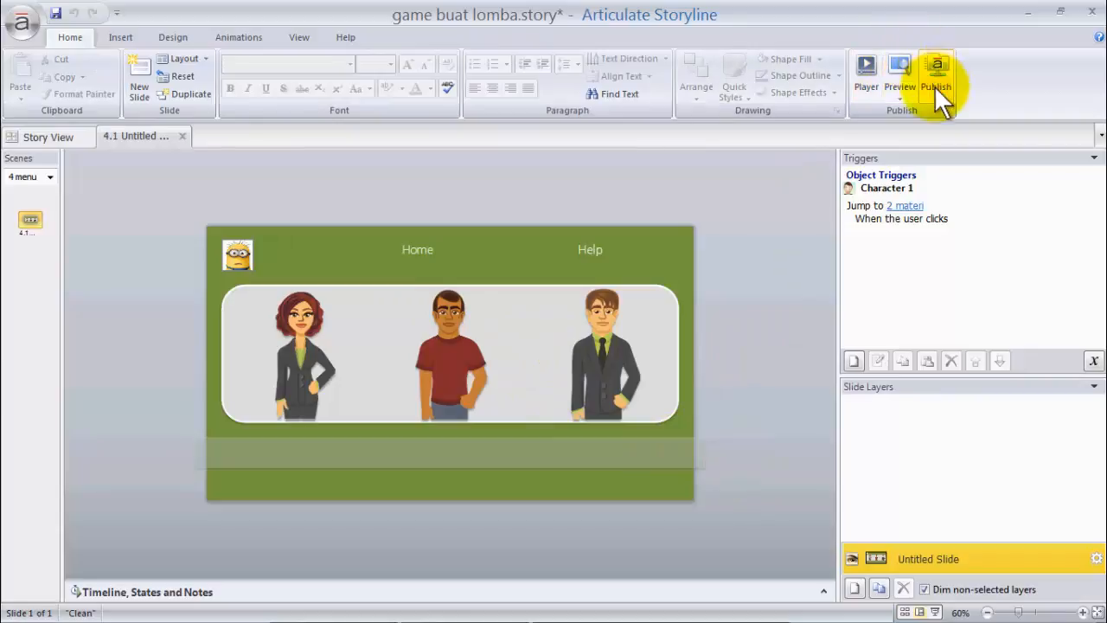
click(900, 95)
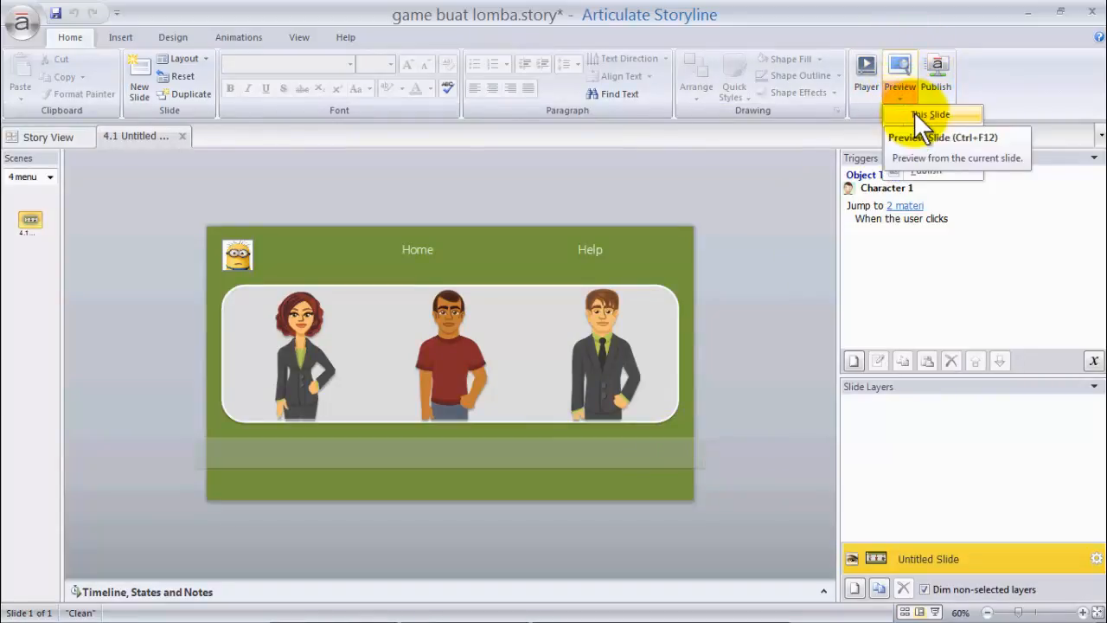
click(914, 115)
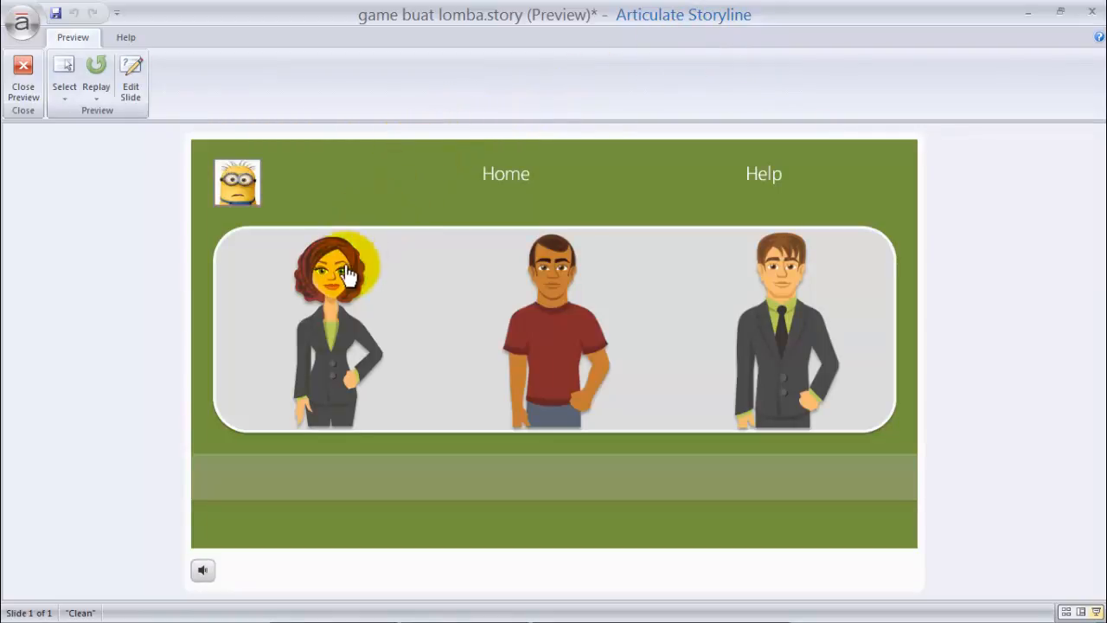
Check how the three characters on the menu slide react to the pointer in the preview, and close the preview.
mouse_move(346, 279)
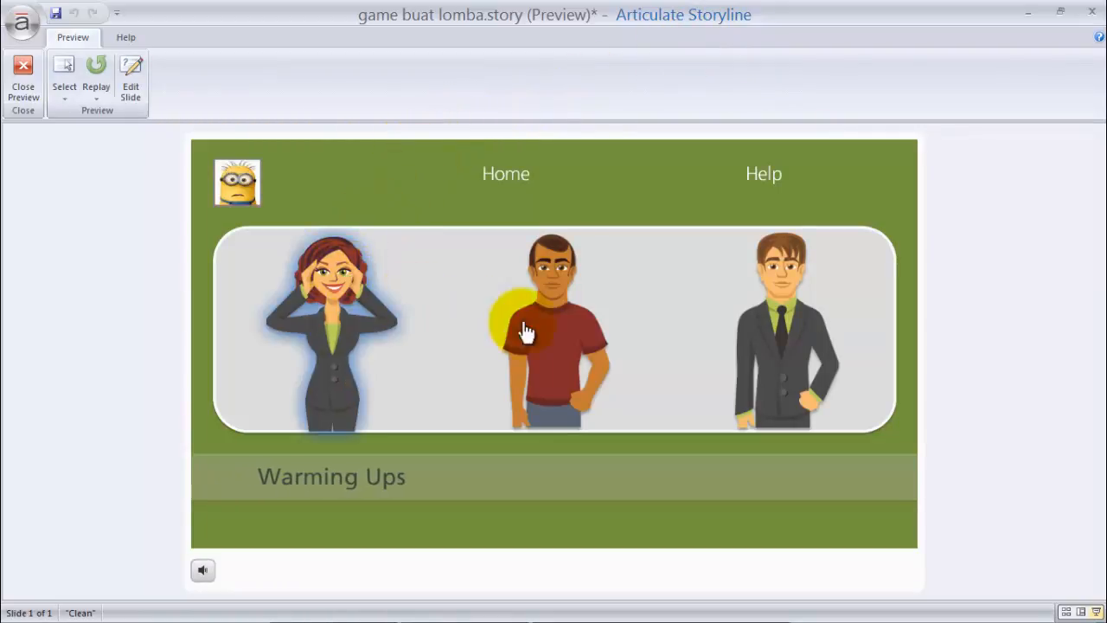
mouse_move(540, 335)
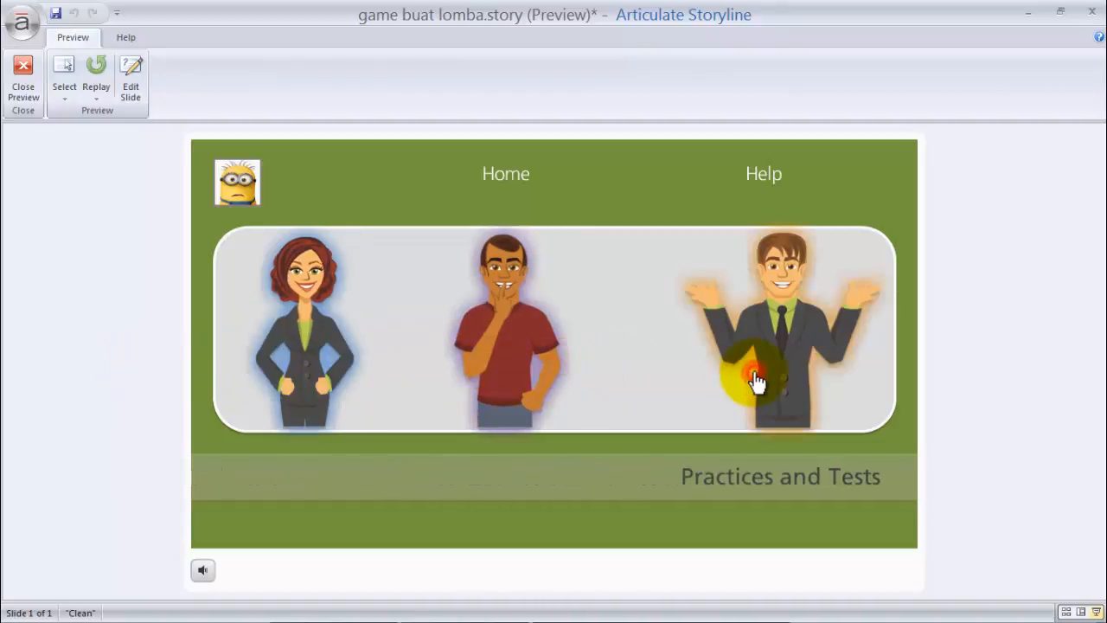
click(22, 76)
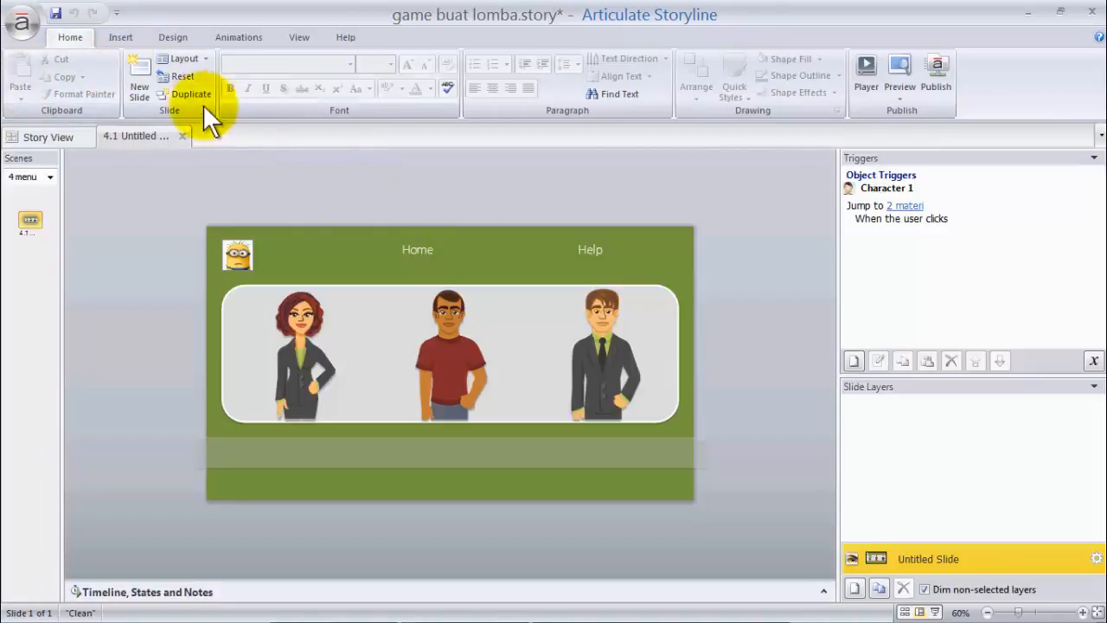
Close slide 4.1 and close the game buat lomba project without saving its changes.
click(180, 136)
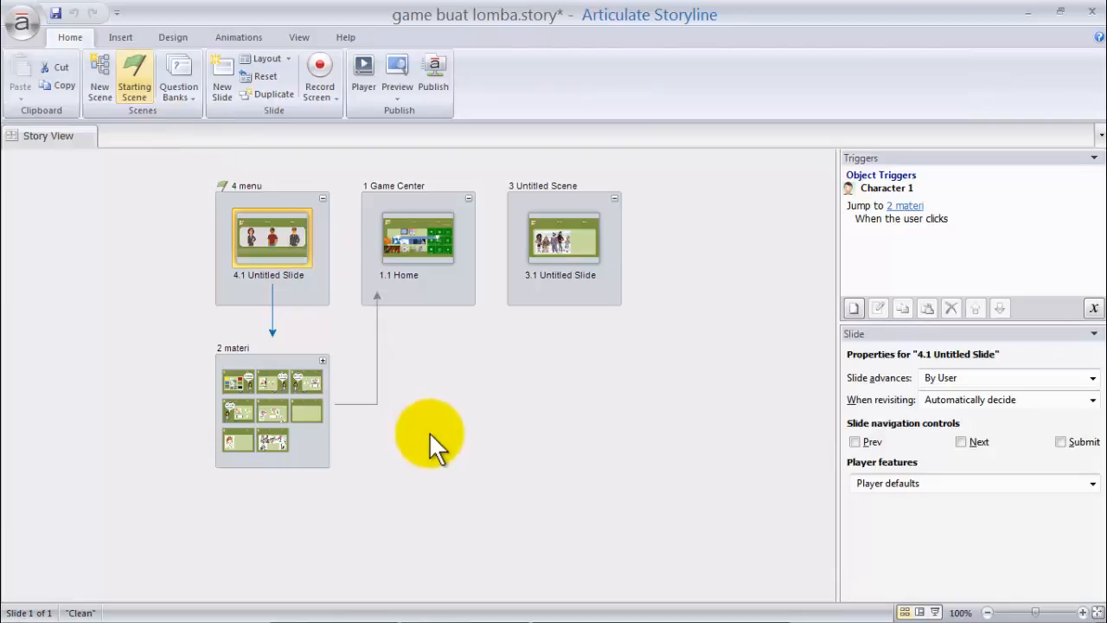
click(1090, 12)
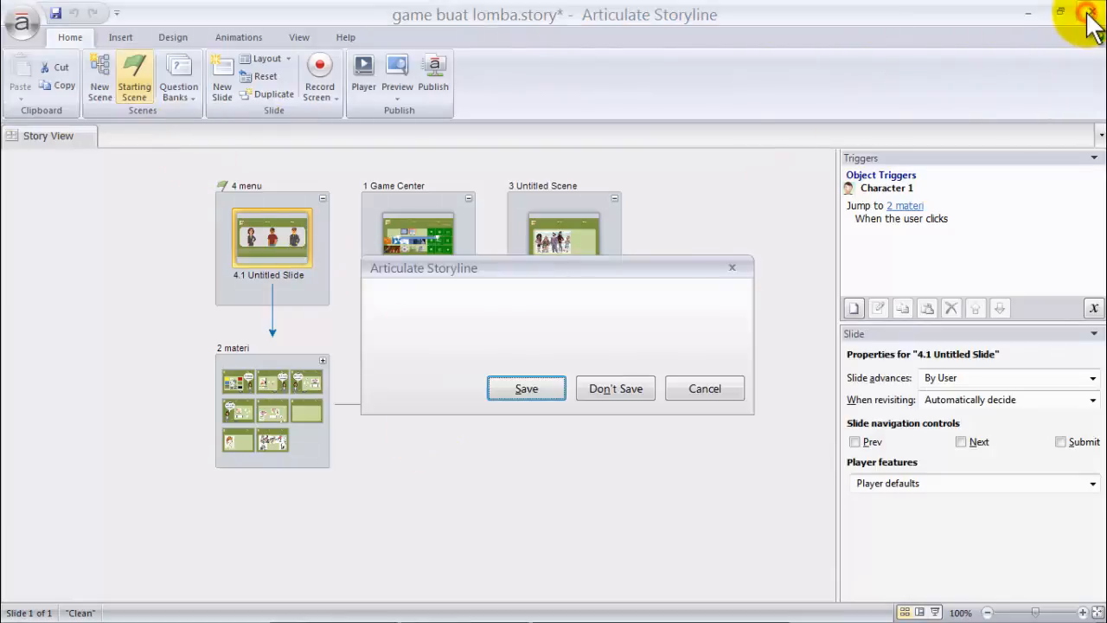
key(n)
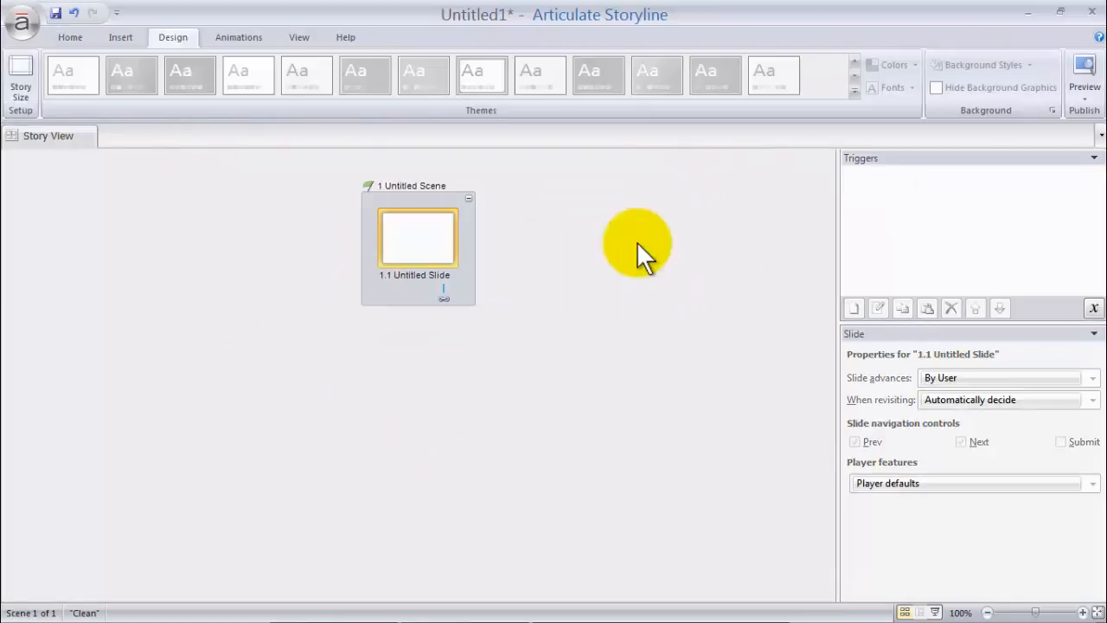
Look at the new project's blank slide 1.1 and its story size settings, leaving both without changes.
click(410, 244)
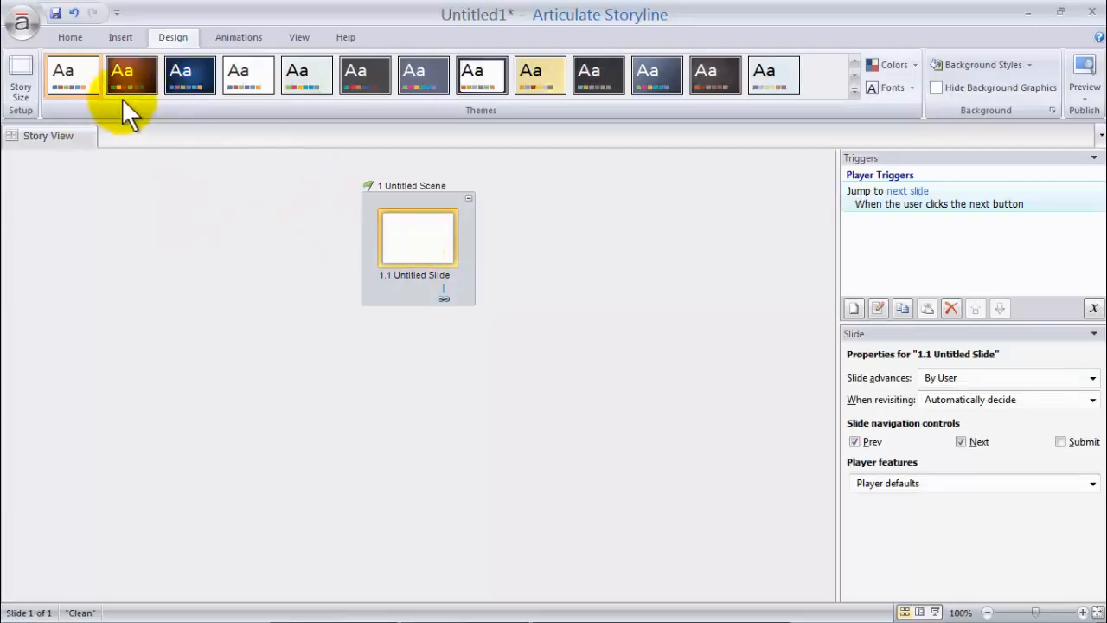
double_click(402, 230)
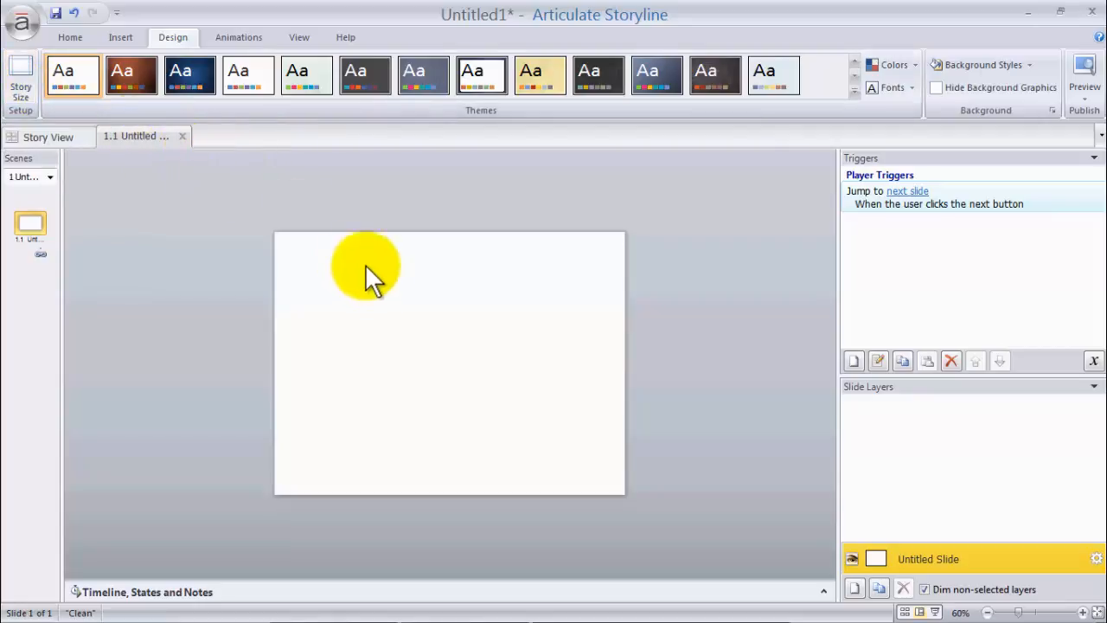
click(181, 136)
click(178, 38)
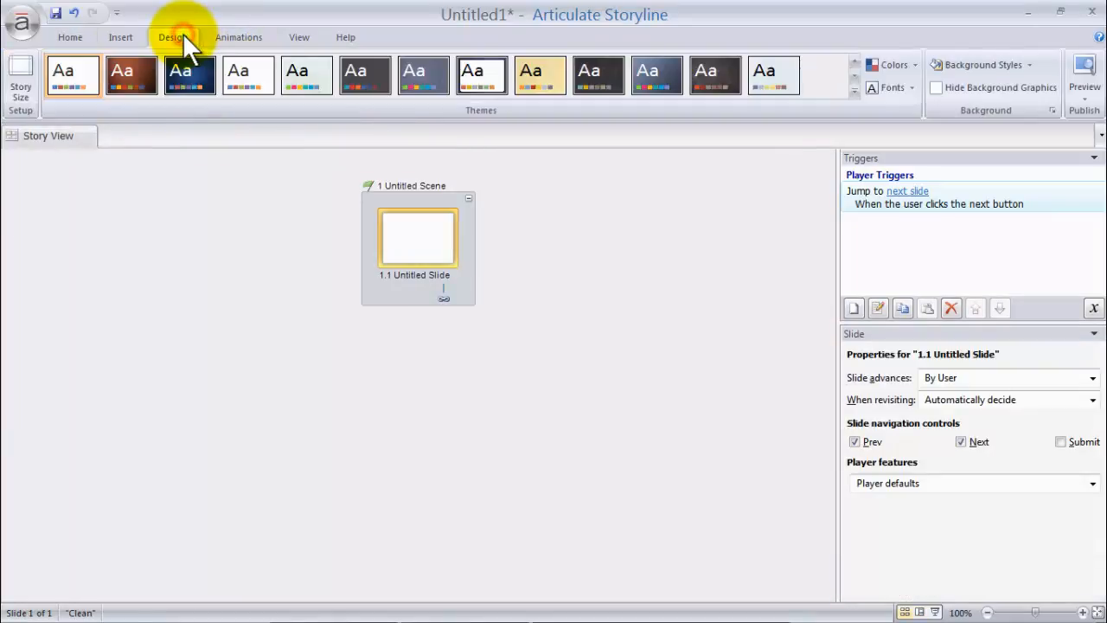
click(19, 74)
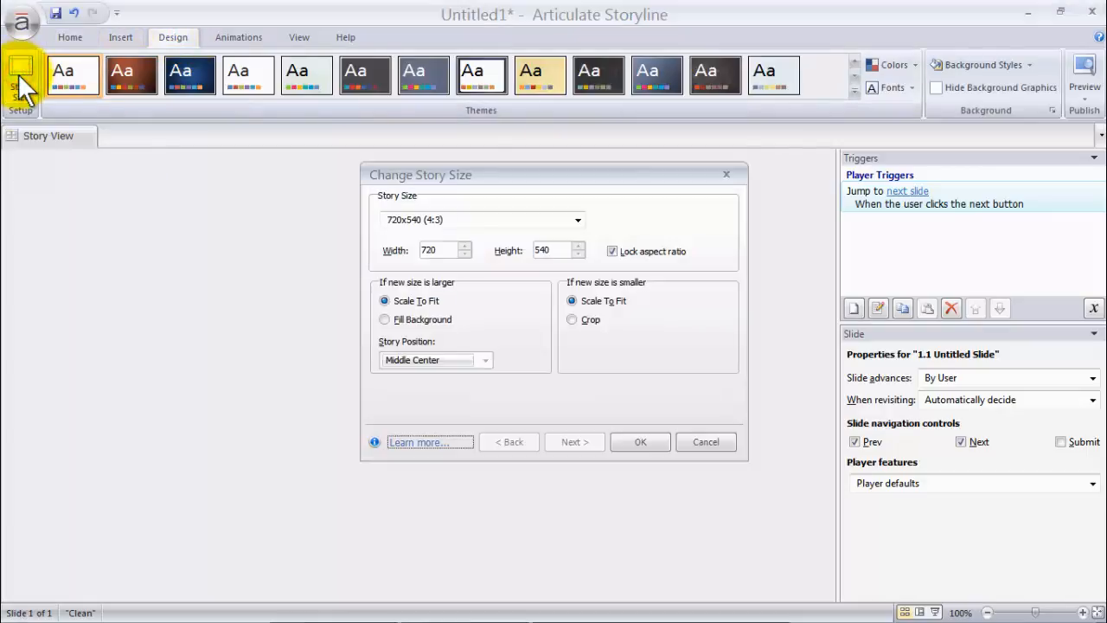
key(Escape)
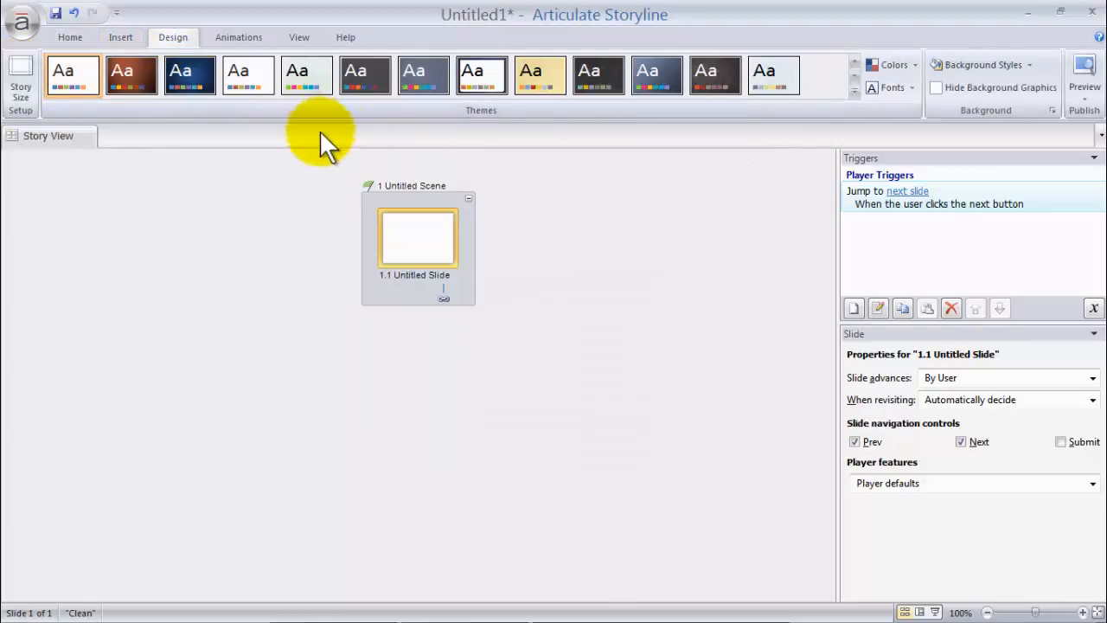
Open slide 1.1 for editing and apply the 720x540 (4:3) story size.
click(435, 253)
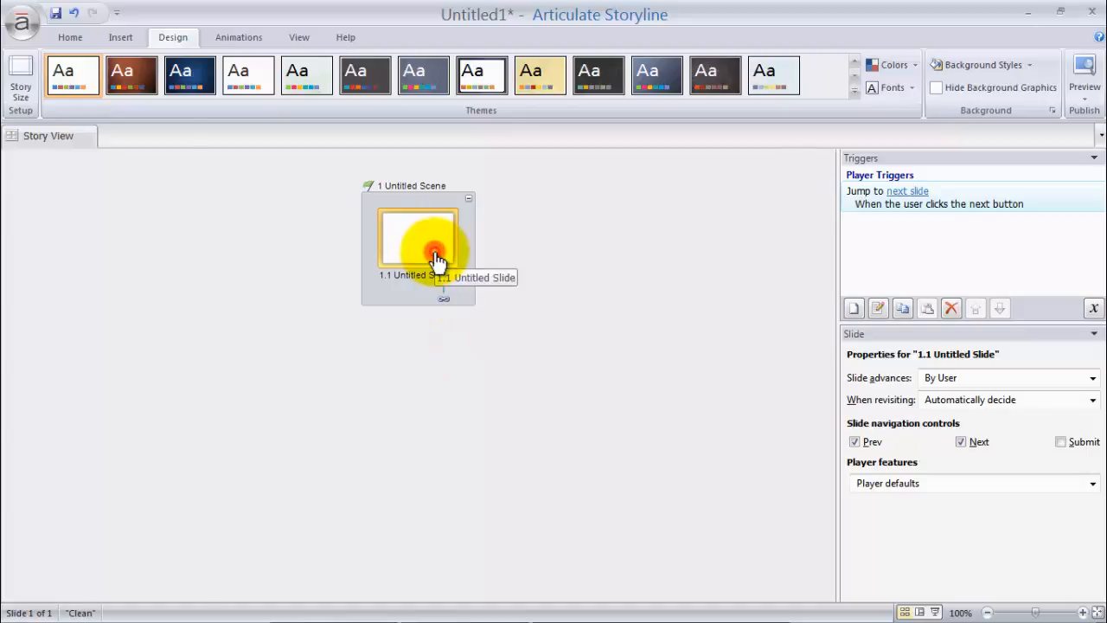
double_click(435, 254)
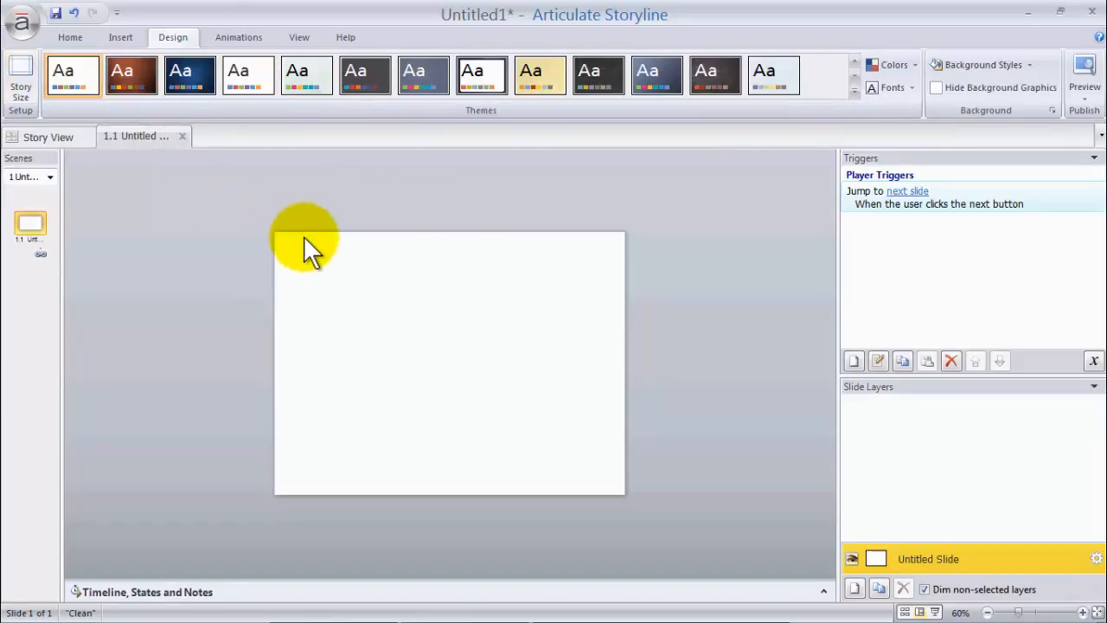
click(34, 93)
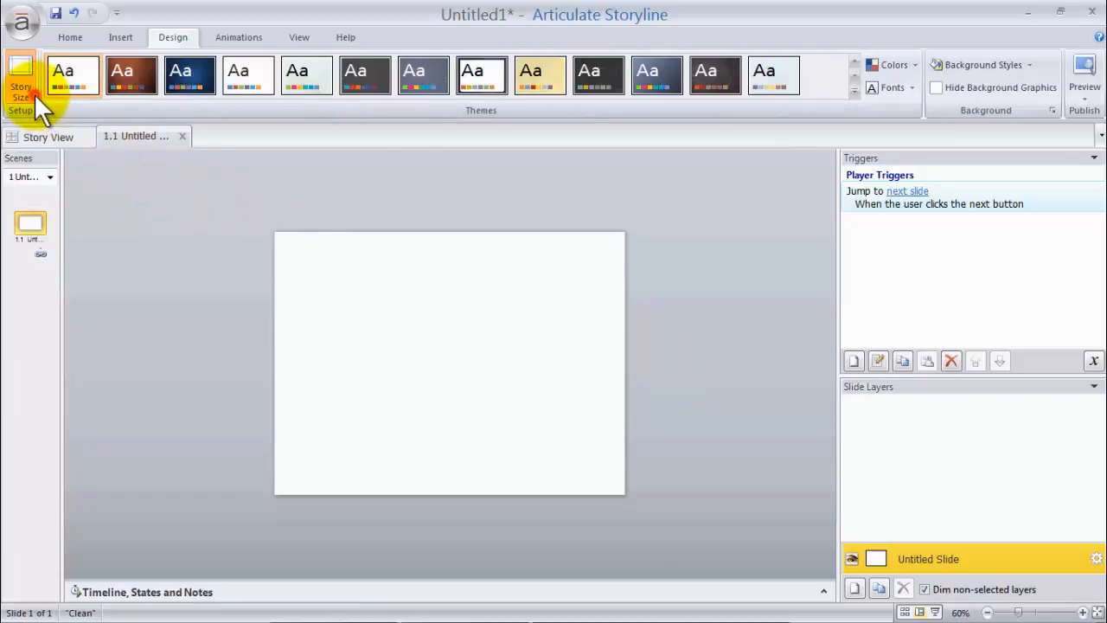
click(398, 220)
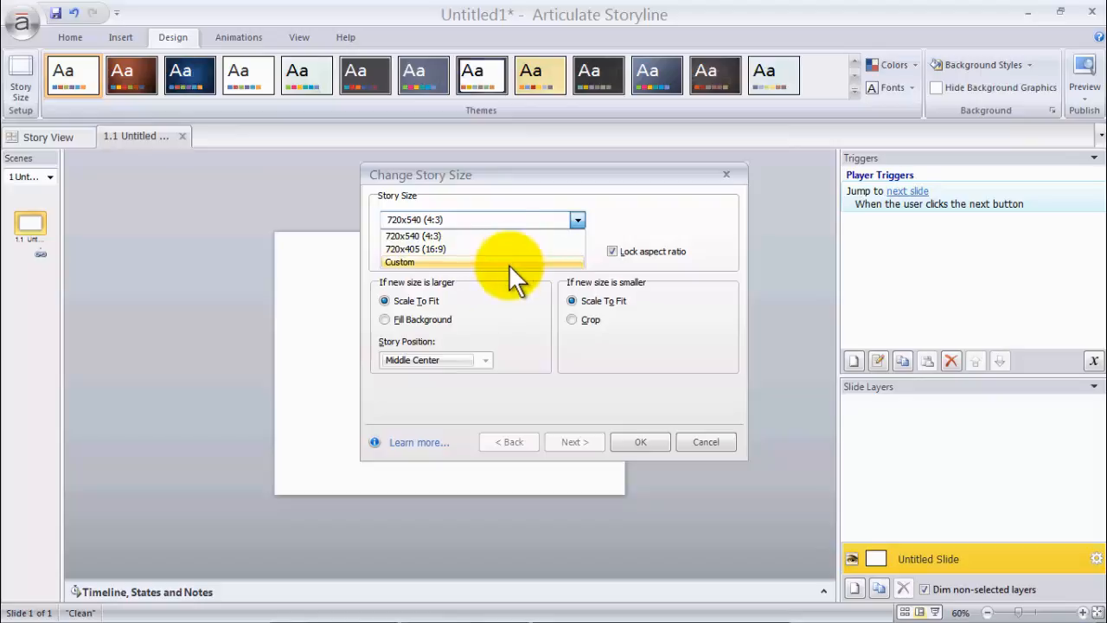
click(435, 232)
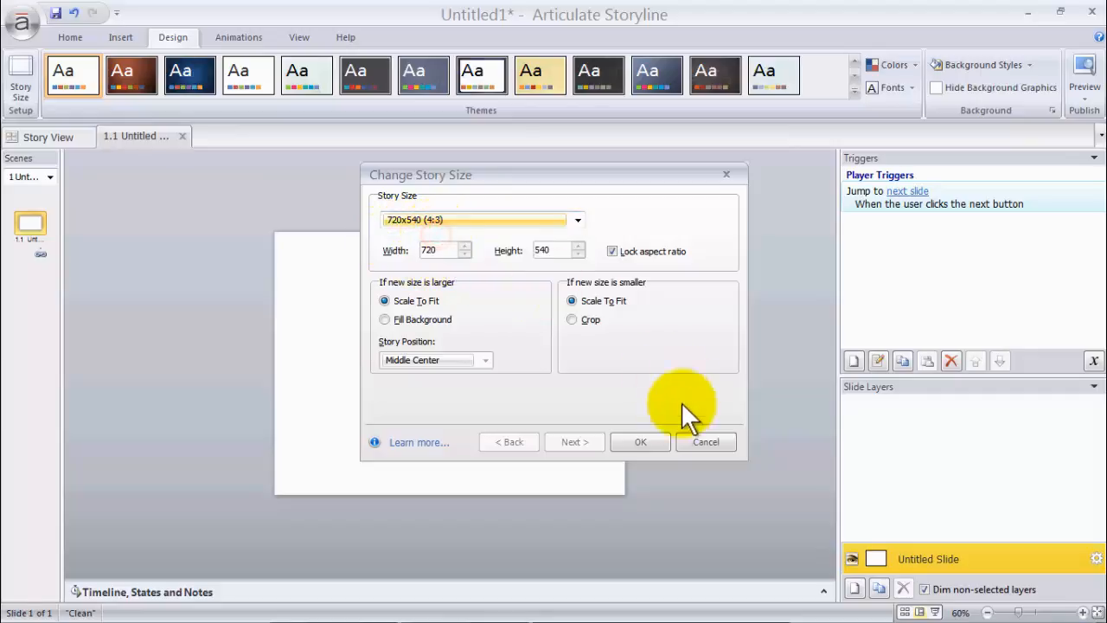
click(649, 441)
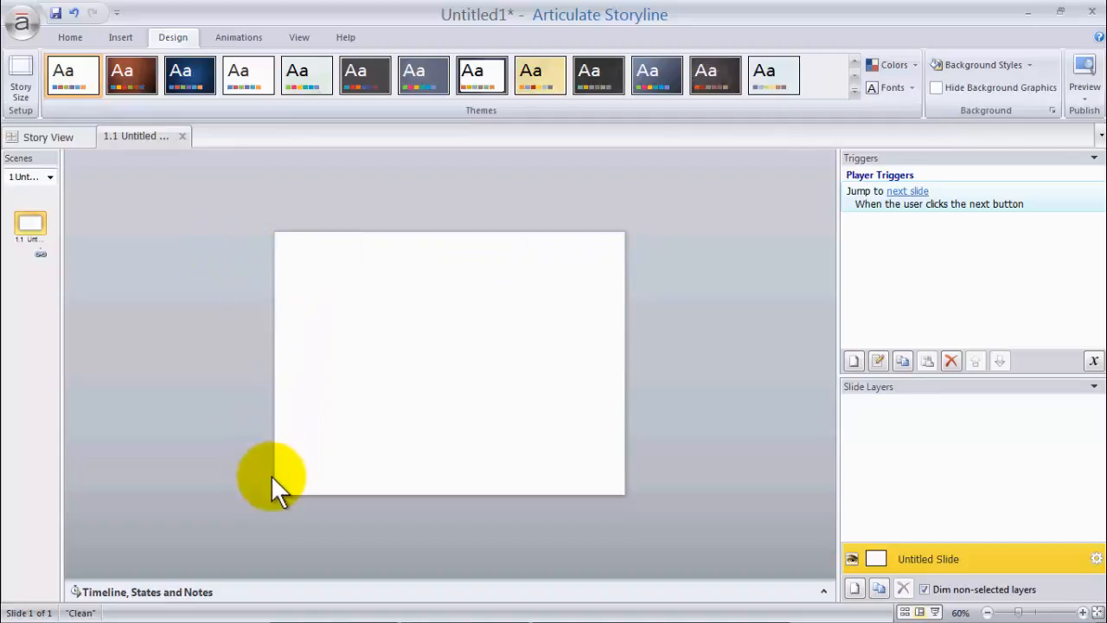
Set the story size to 720x405 (16:9).
click(20, 100)
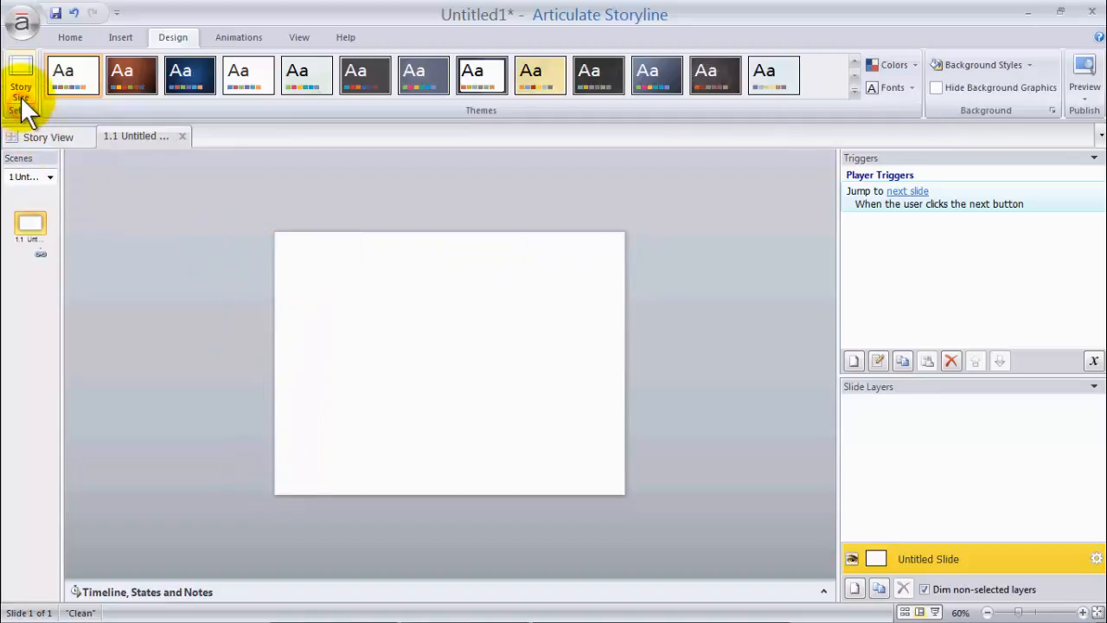
click(419, 221)
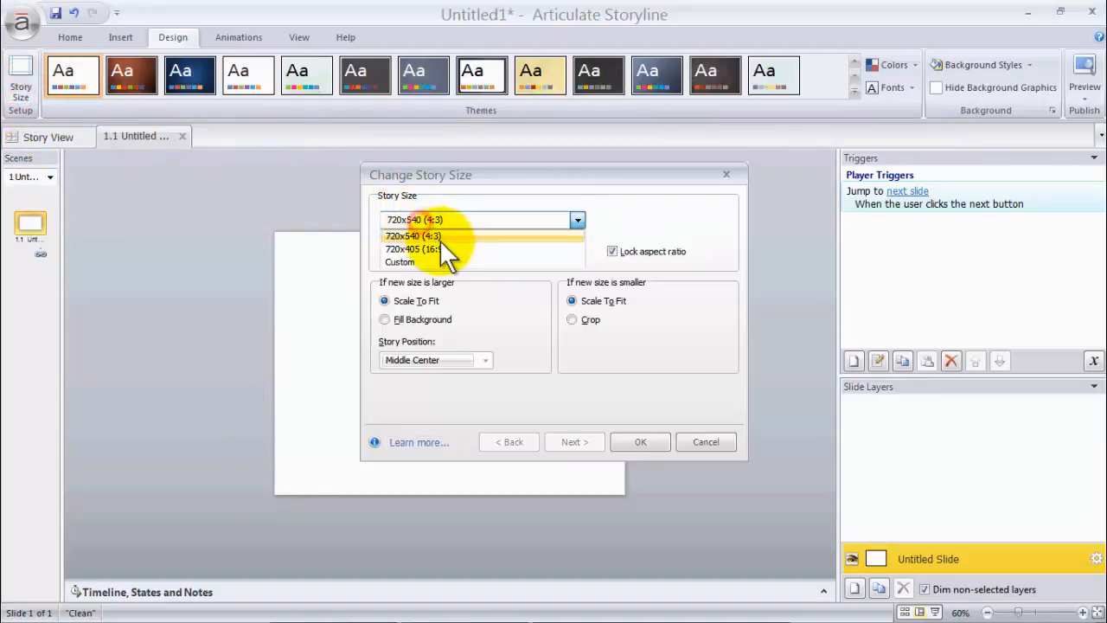
click(443, 247)
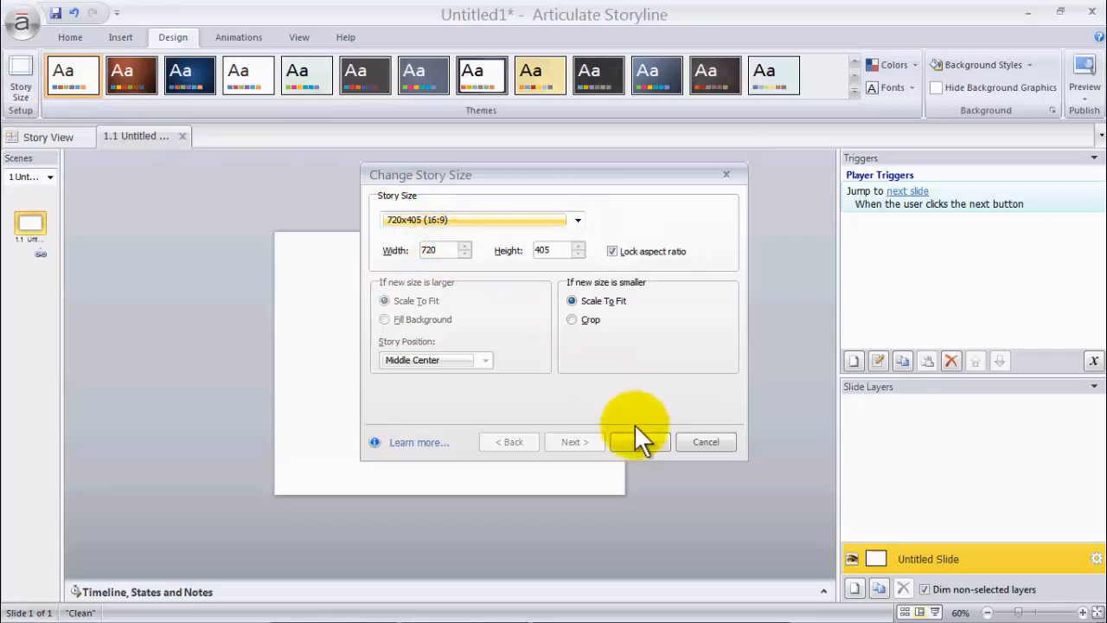
click(649, 440)
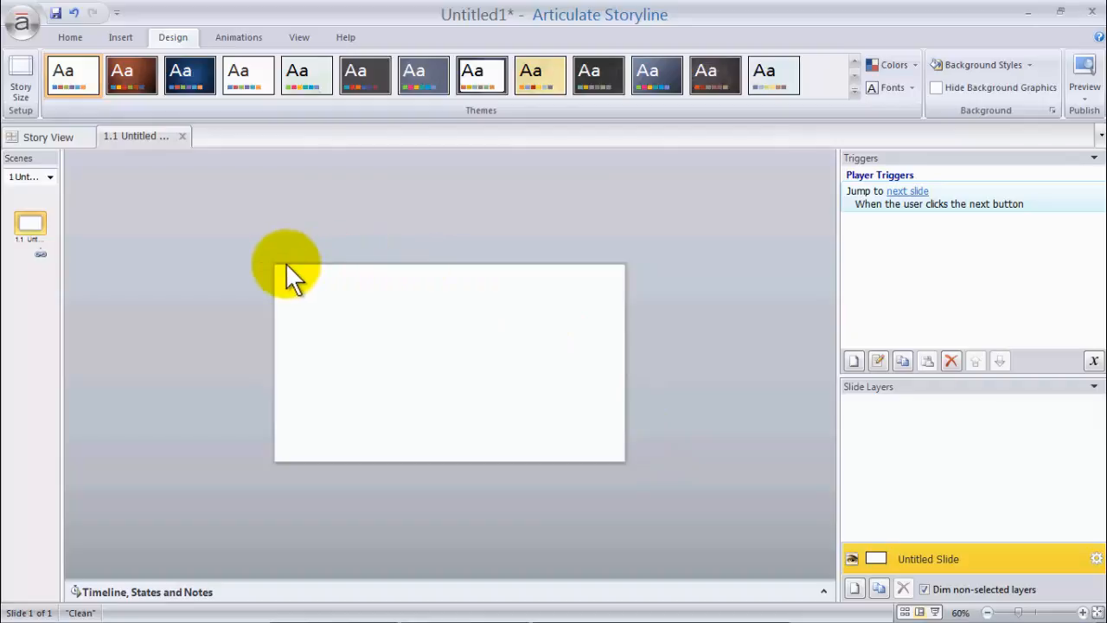
drag(287, 264, 620, 272)
drag(271, 266, 279, 450)
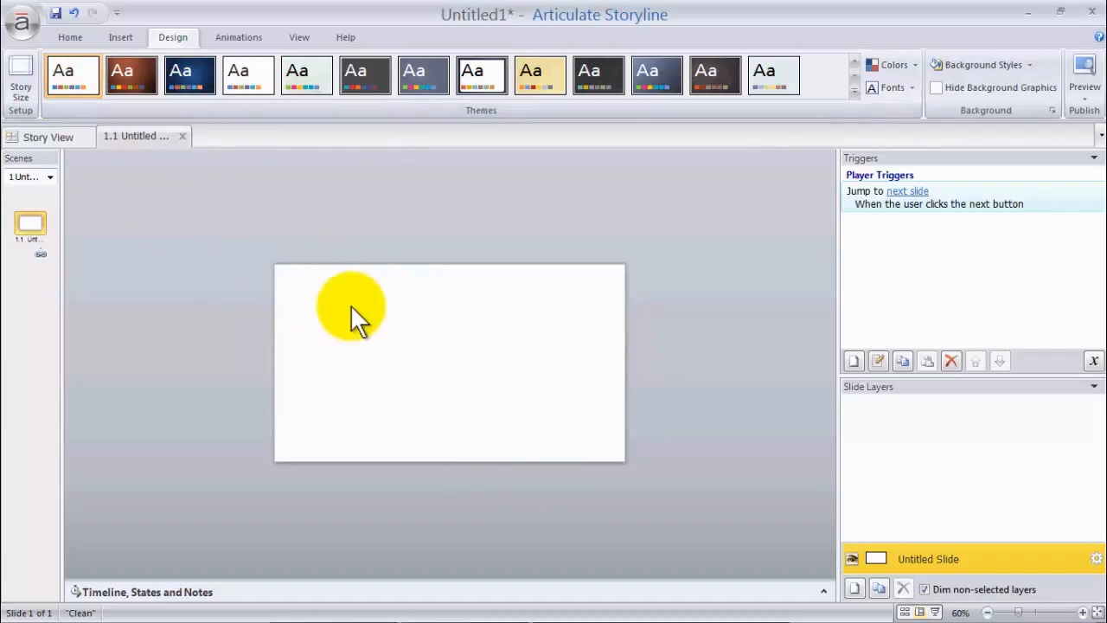
Undo the last change and reopen slide 1.1 for editing from the story overview.
key(ctrl+z)
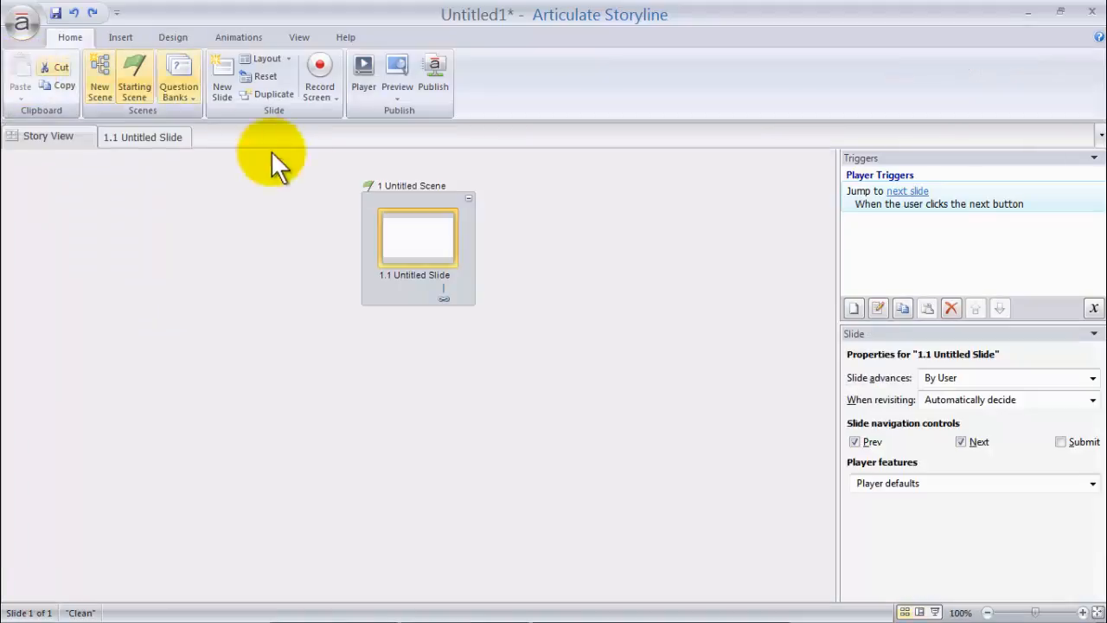
click(413, 247)
double_click(414, 248)
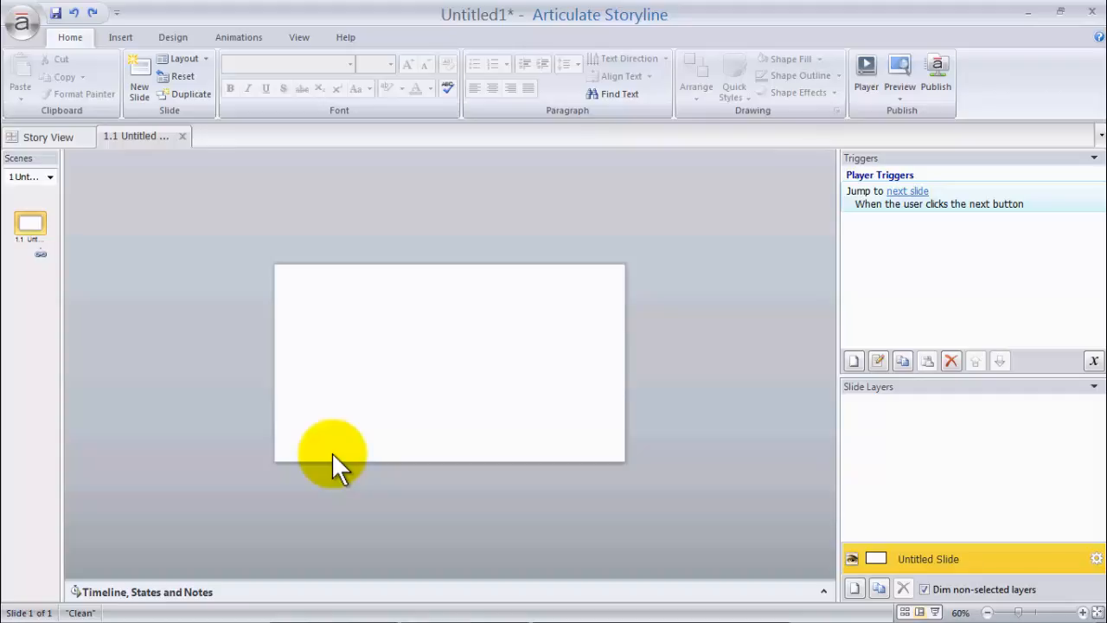
Look at the photographic character Atsumi and the available headshot poses, and close the character library without inserting one.
click(119, 37)
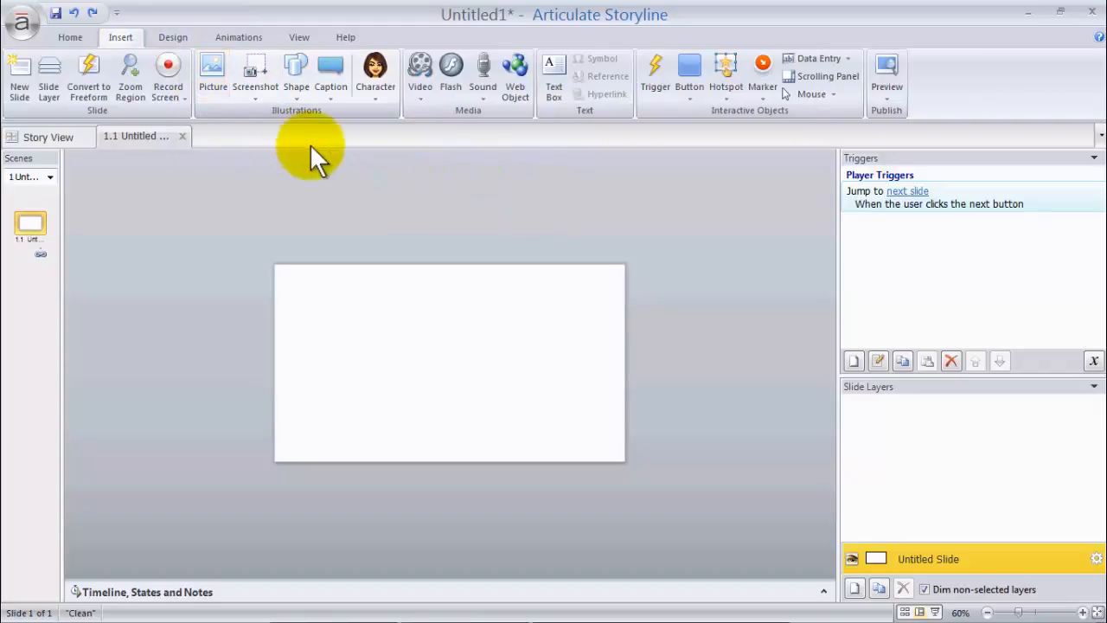
click(381, 92)
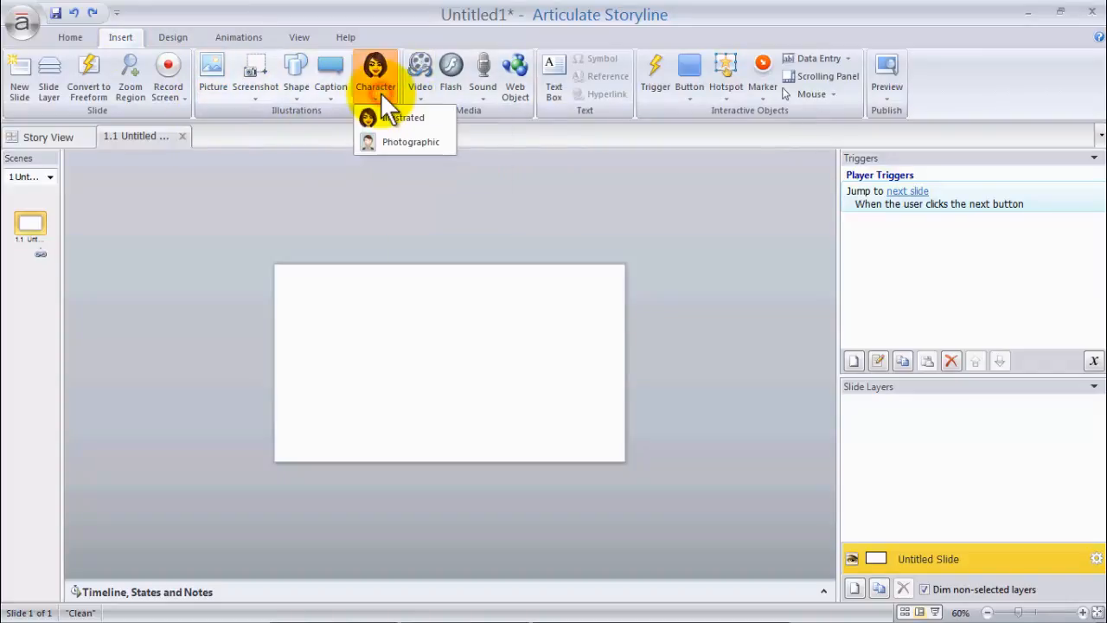
click(382, 139)
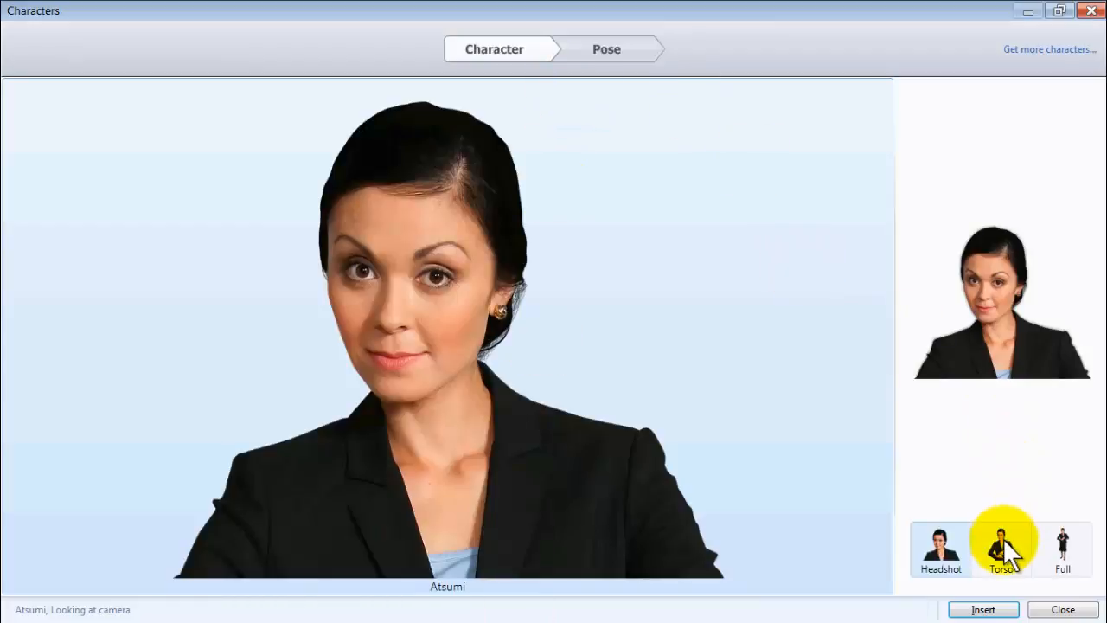
click(618, 46)
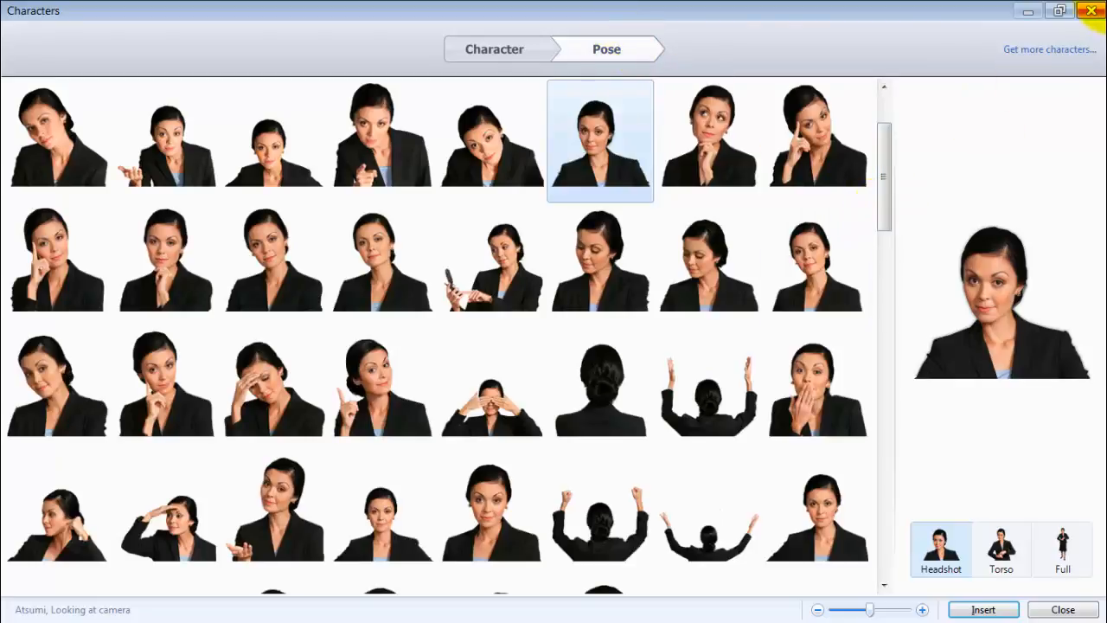
click(1089, 10)
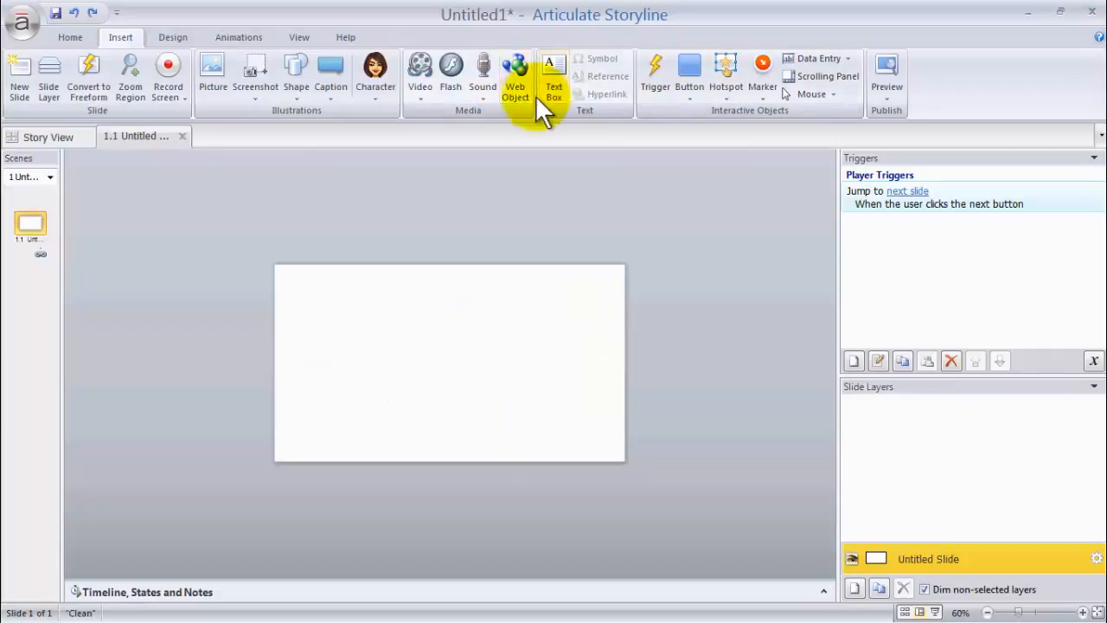
Open the illustrated character library and look through the female and male characters.
click(362, 84)
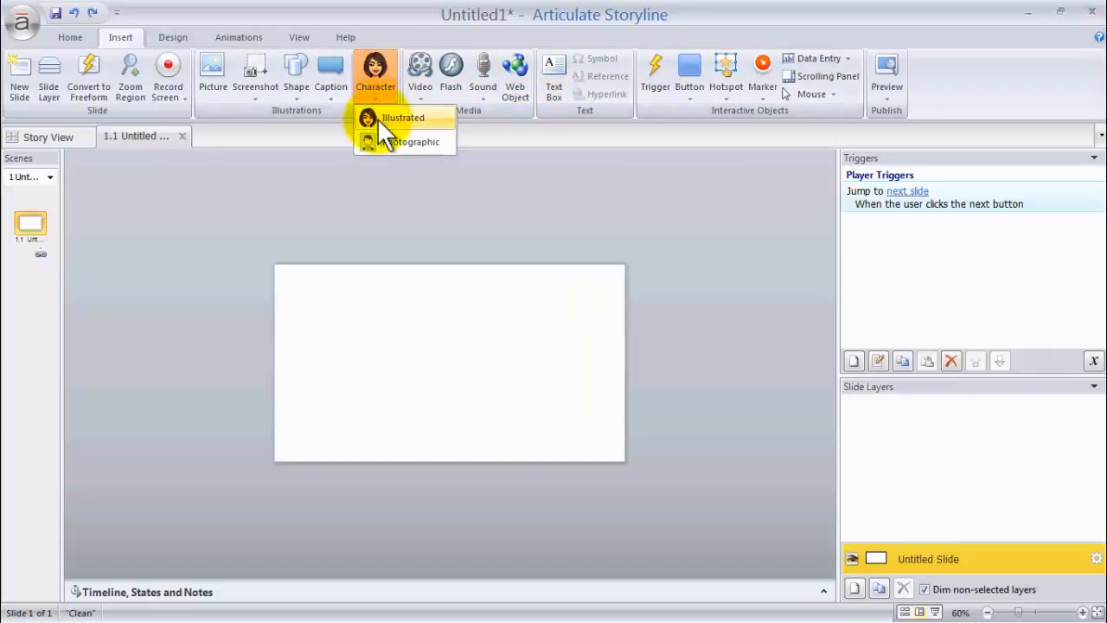
click(377, 117)
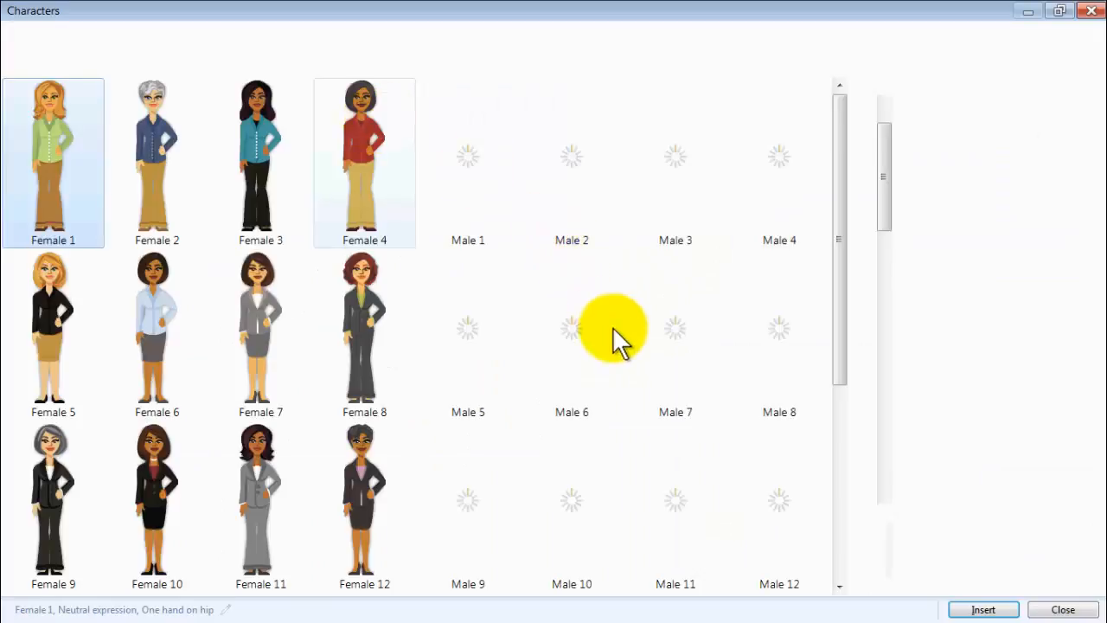
click(848, 291)
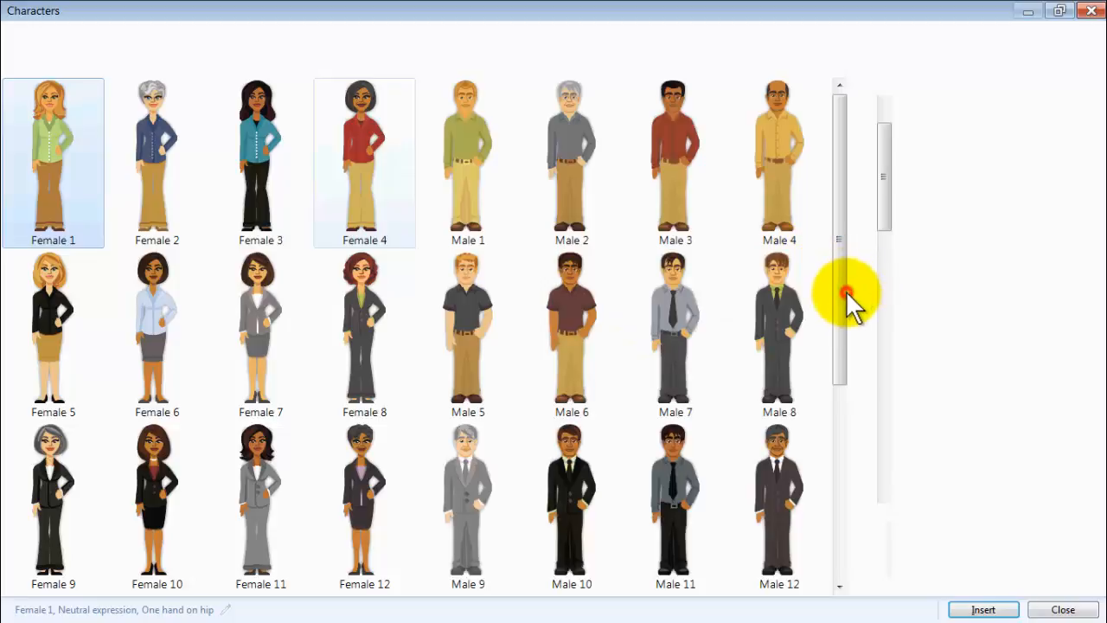
drag(842, 293, 852, 397)
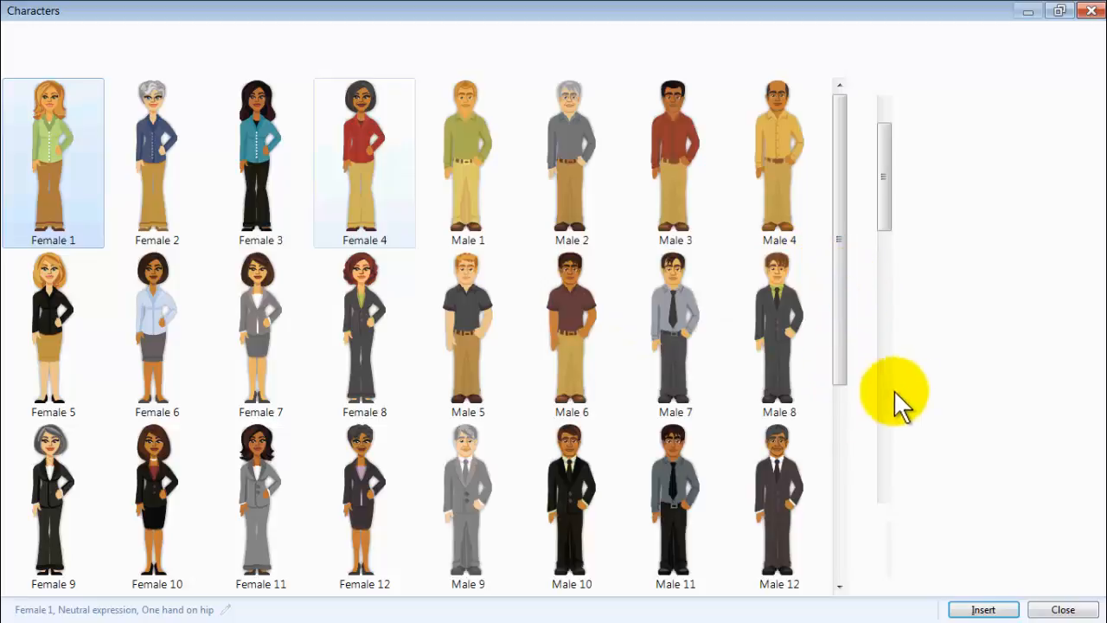
drag(838, 264, 838, 118)
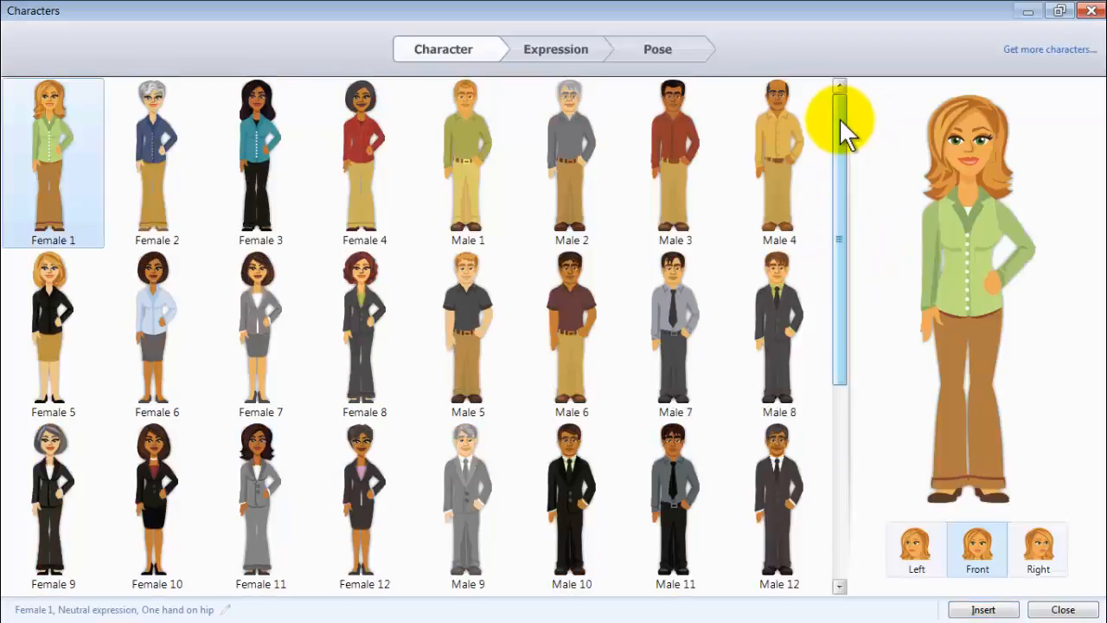
Choose the illustrated character Male 7, view its facial expressions, and return to the character selection.
click(673, 356)
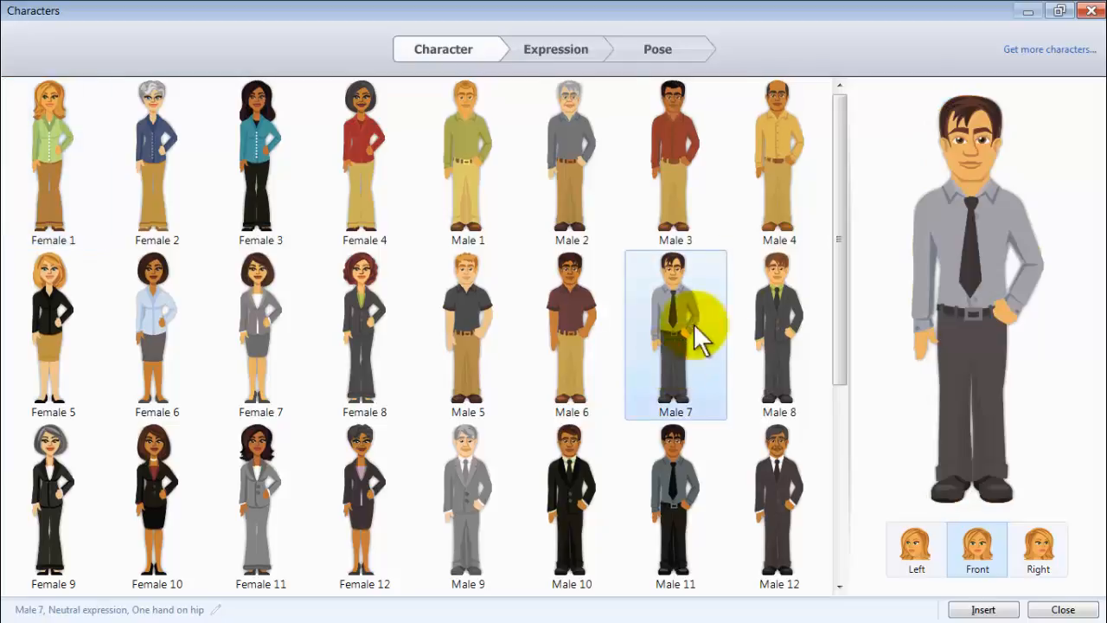
drag(838, 263, 849, 367)
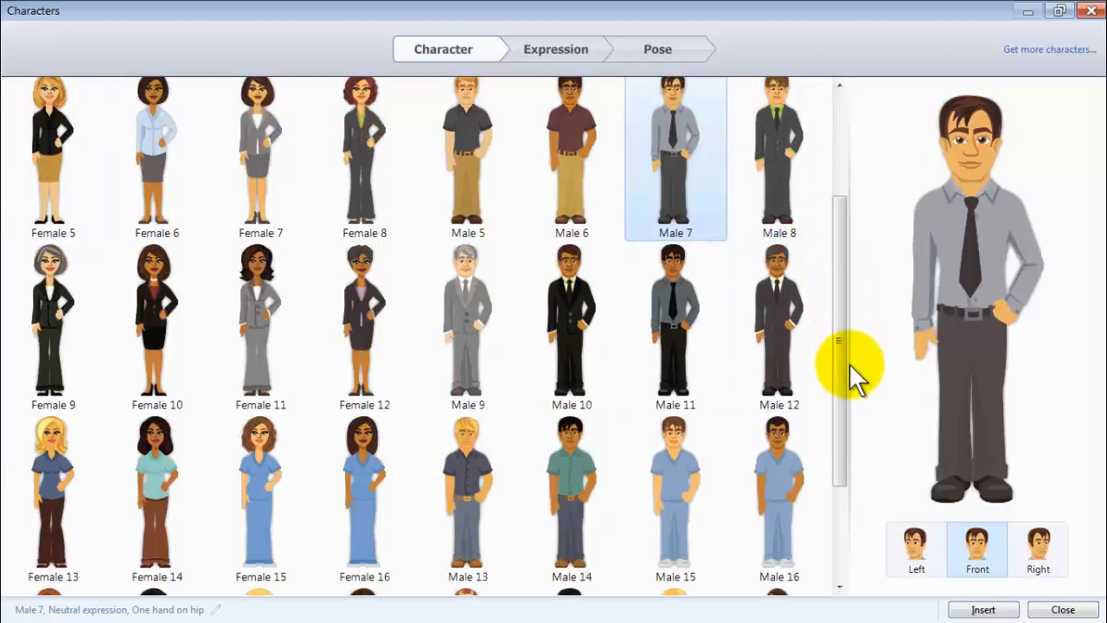
double_click(668, 188)
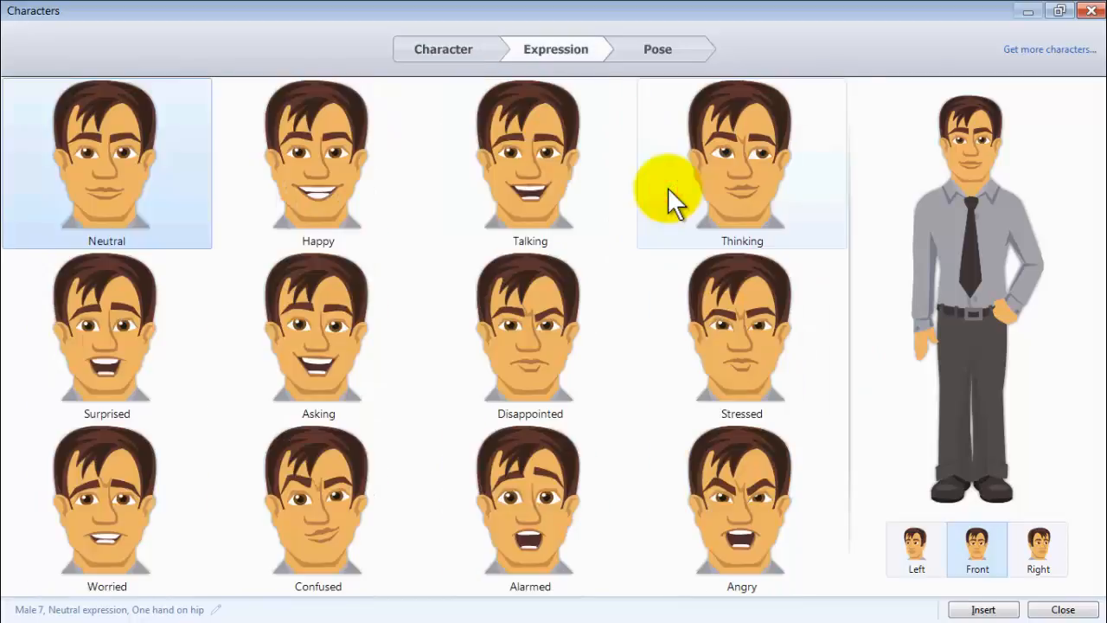
click(469, 44)
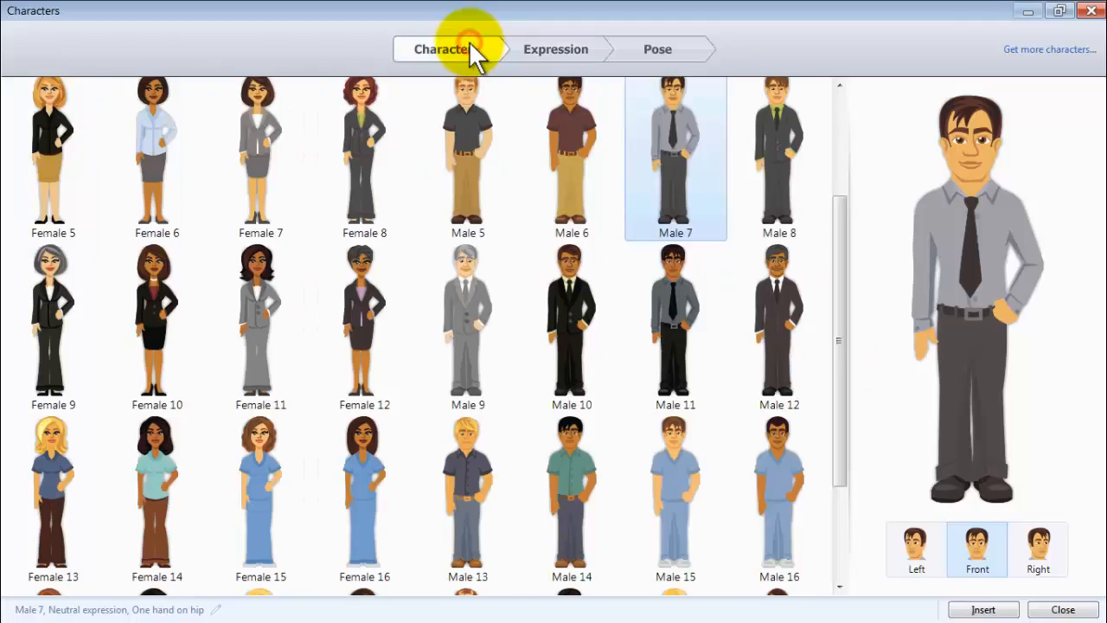
Choose the illustrated character Male 7 with the Neutral expression.
double_click(674, 158)
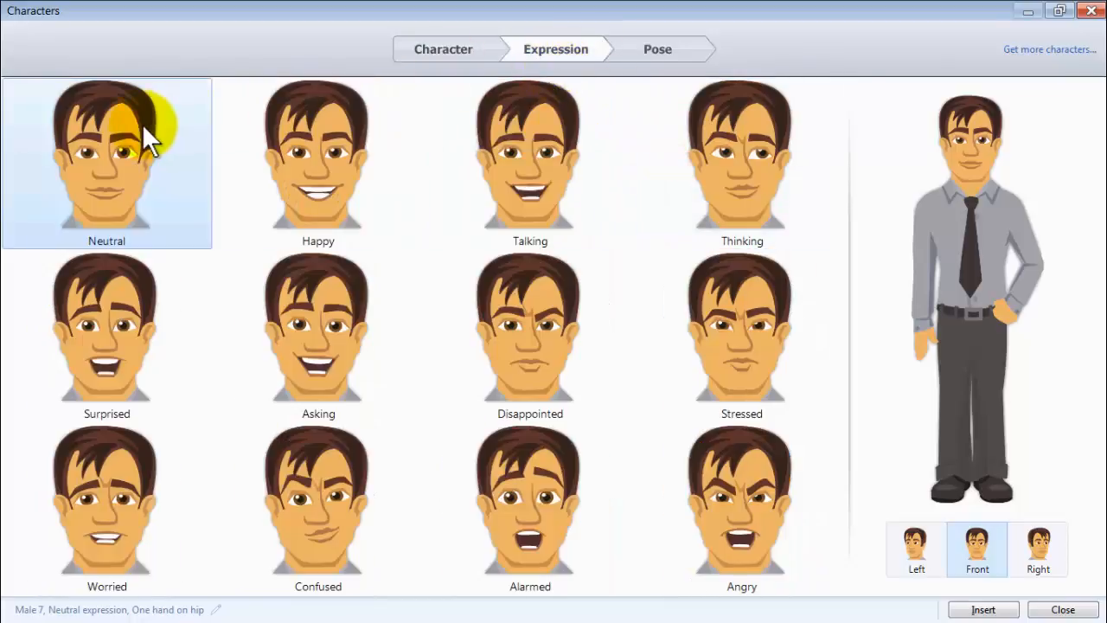
click(529, 187)
click(702, 188)
click(170, 155)
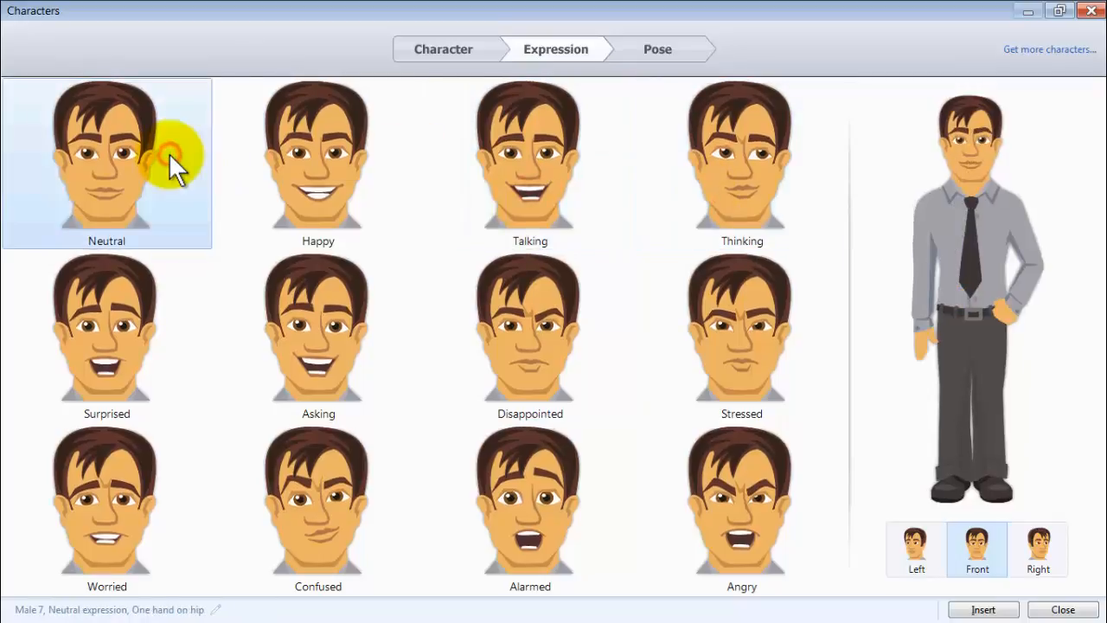
Look through the poses for Male 7 and insert the character on the slide in the Sitting typing pose.
click(675, 50)
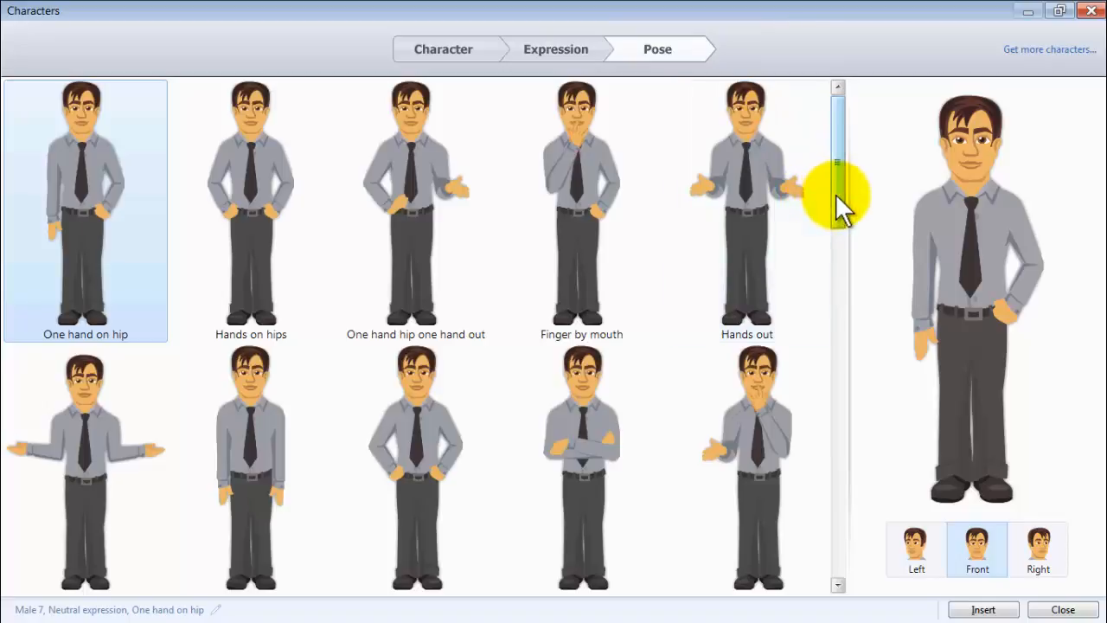
click(836, 378)
click(836, 378)
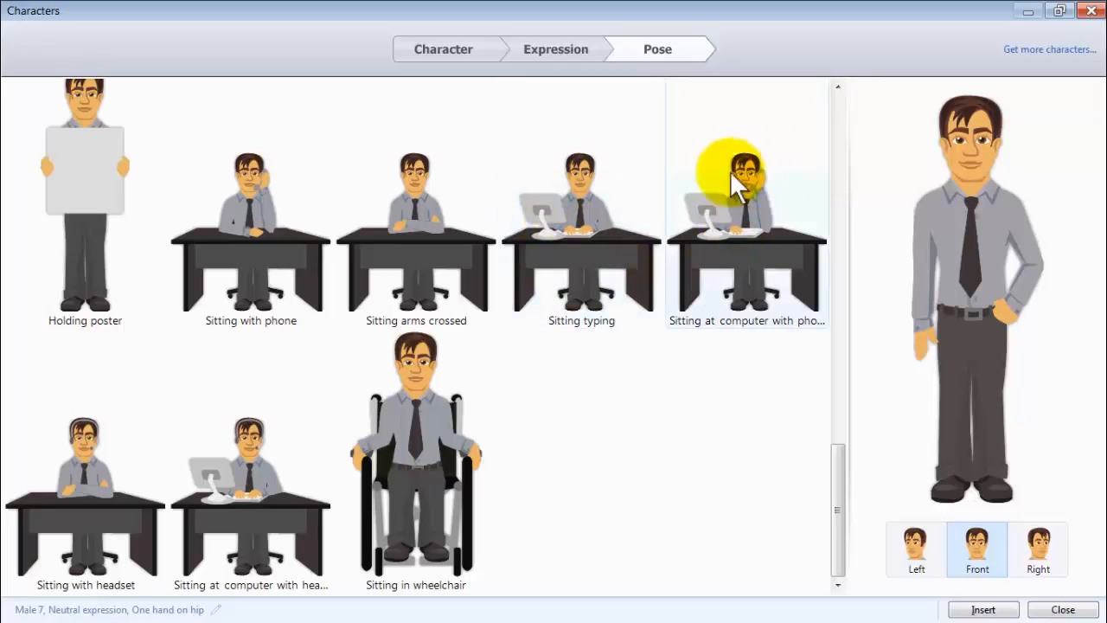
click(572, 203)
double_click(571, 203)
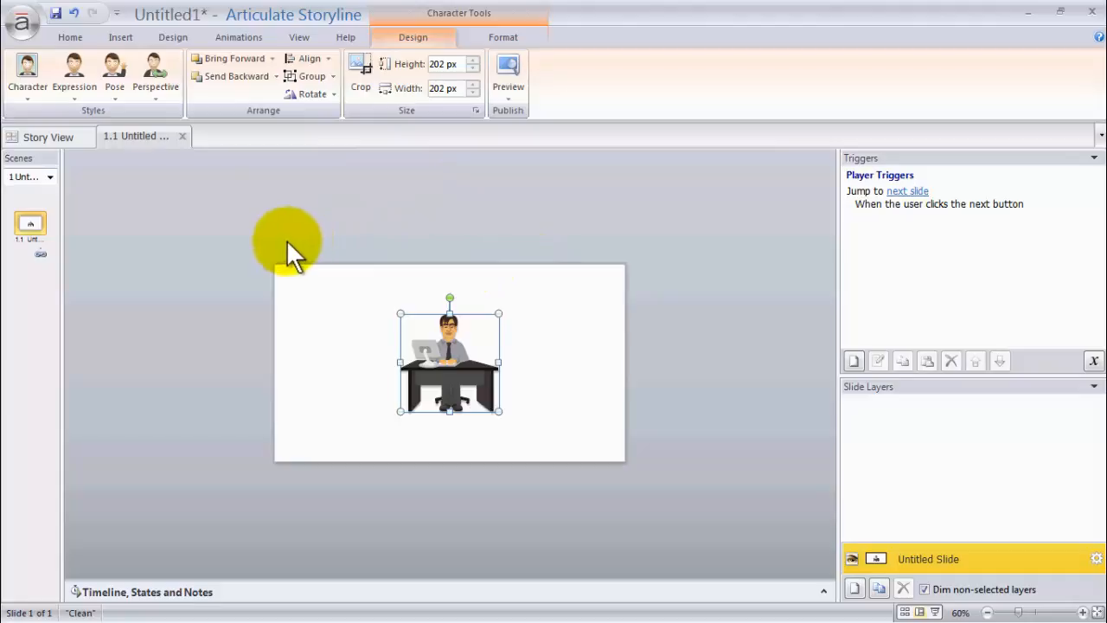
Deselect the character and try smaller and larger zoom levels to see how the slide displays.
drag(272, 258, 631, 466)
click(706, 426)
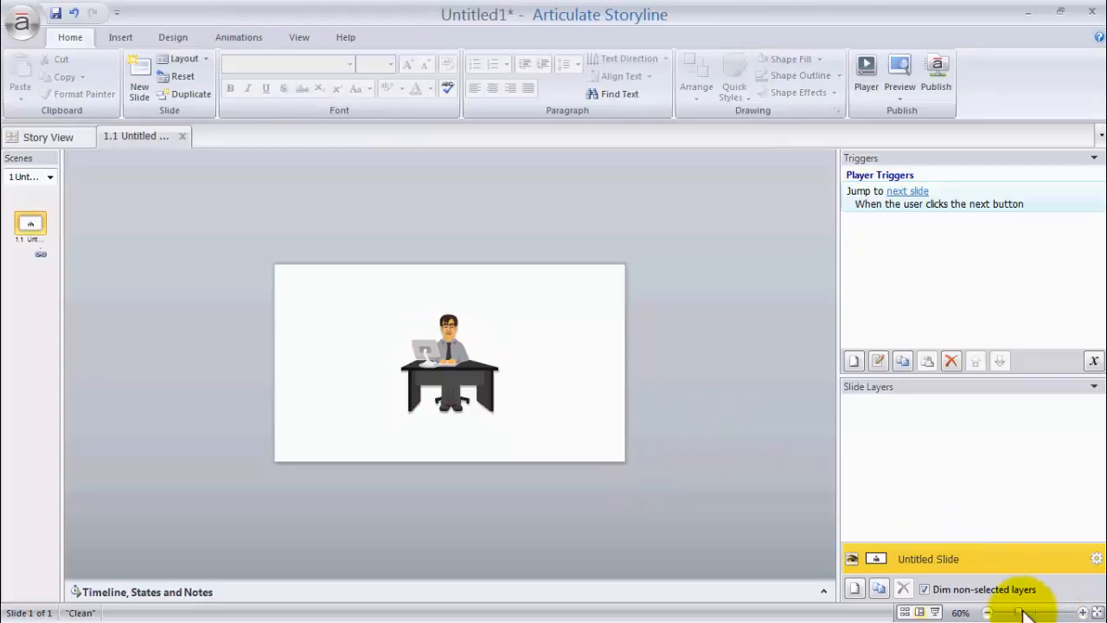
click(986, 612)
click(986, 612)
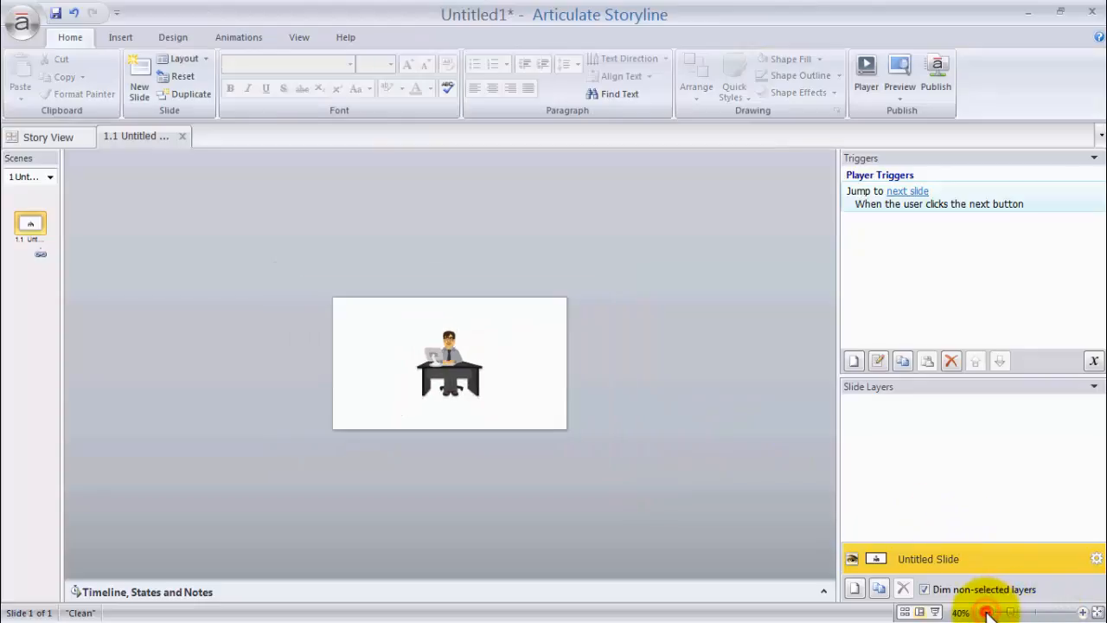
click(985, 612)
click(985, 612)
click(986, 612)
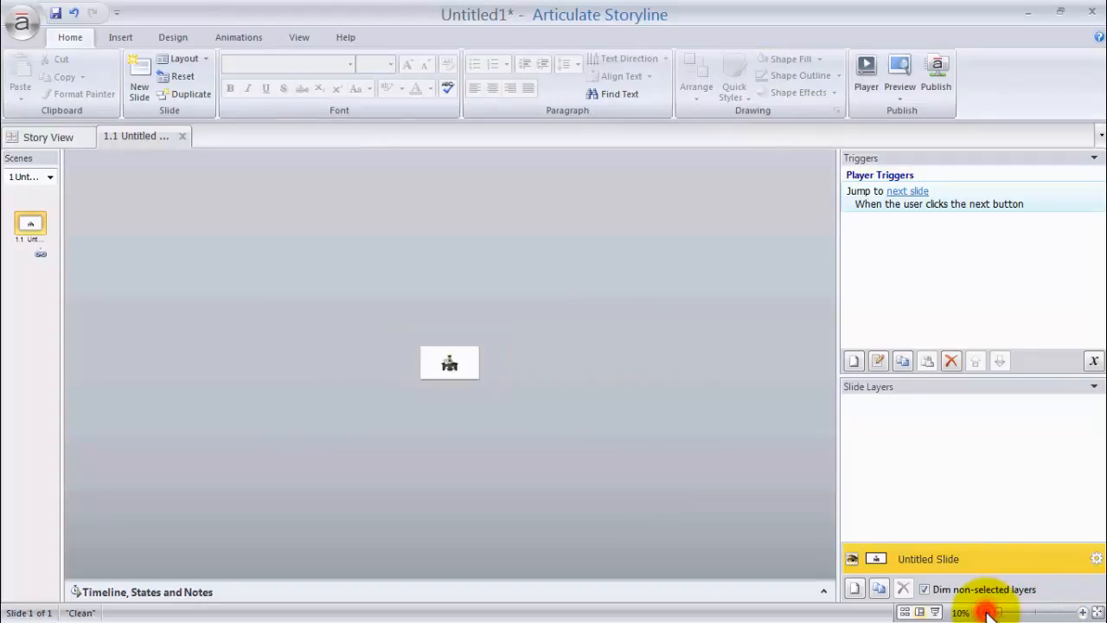
click(1091, 612)
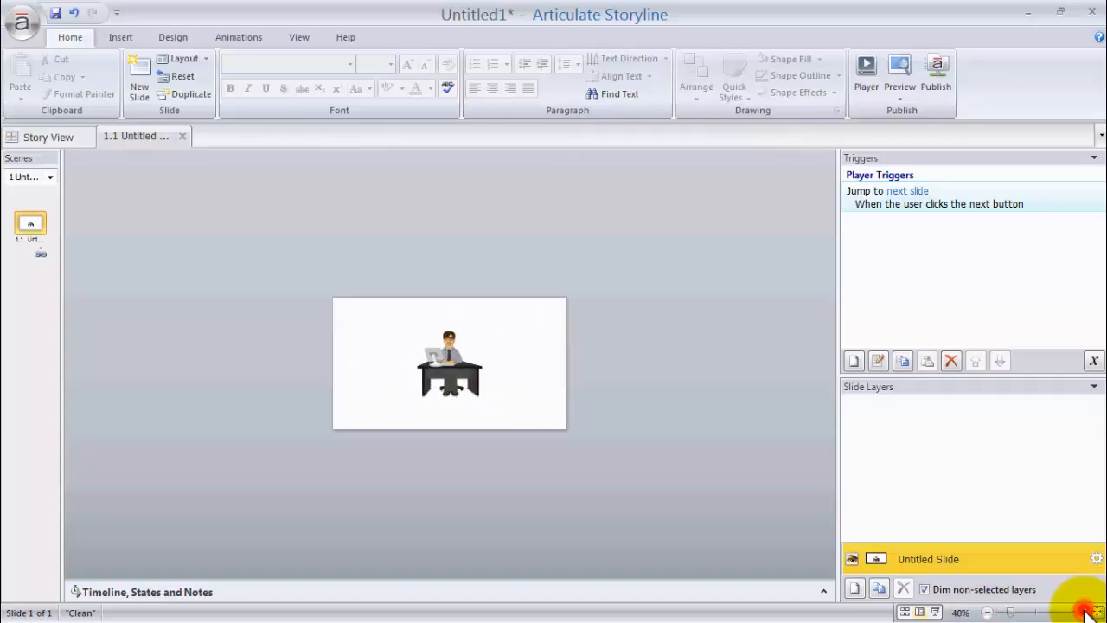
click(986, 612)
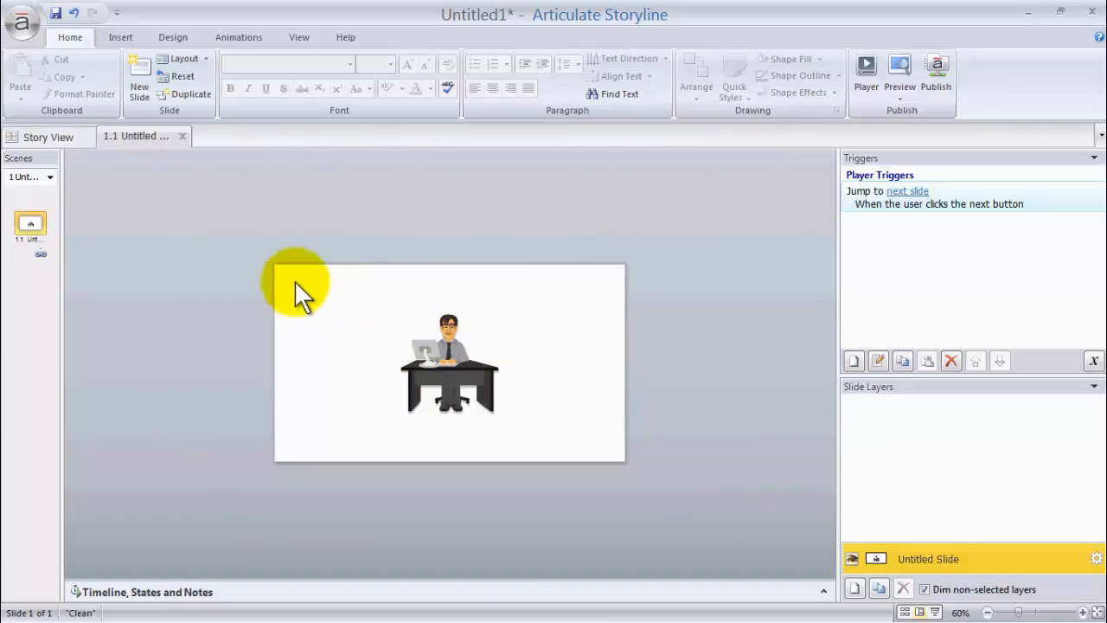
Fit the slide to the current window and slightly narrow the Triggers and Slide Layers area.
drag(272, 266, 671, 459)
click(671, 458)
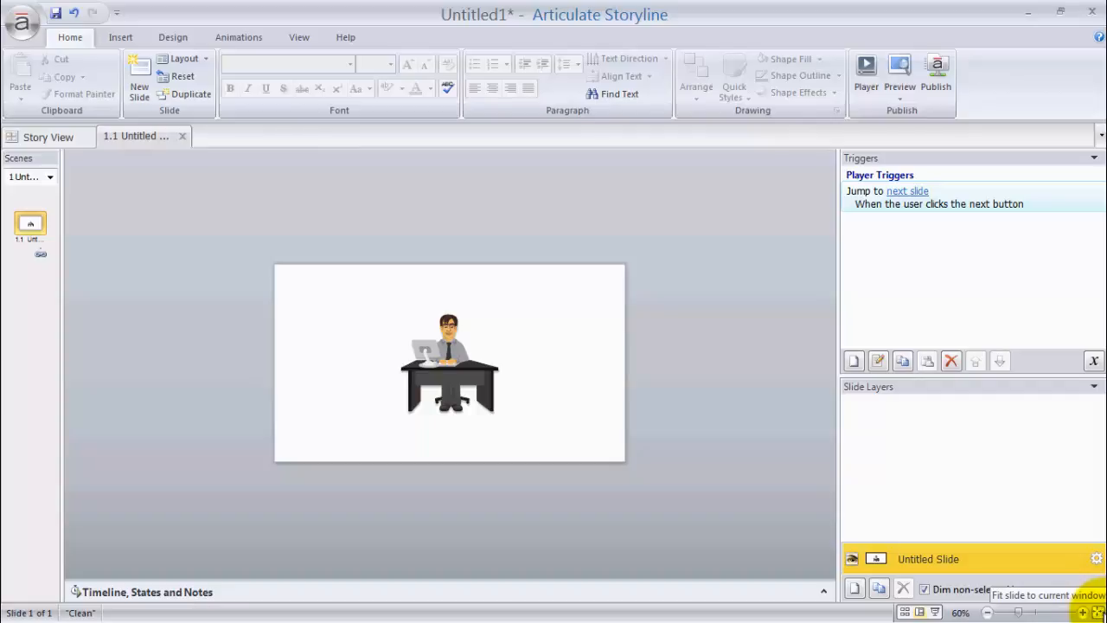
click(1099, 612)
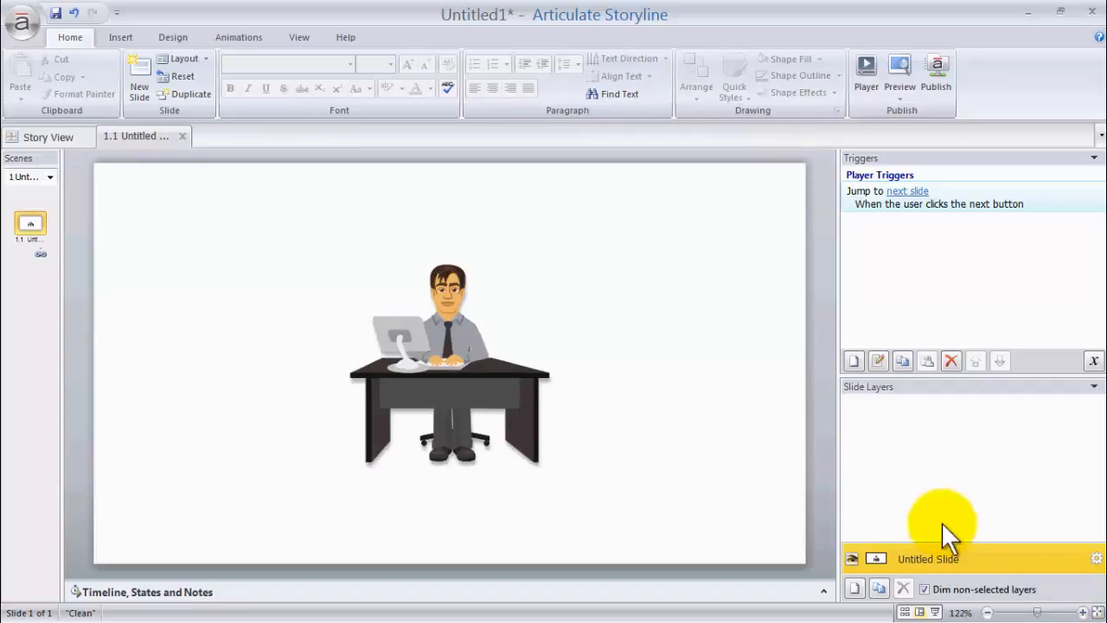
mouse_move(839, 475)
mouse_down()
mouse_move(714, 470)
mouse_move(848, 469)
mouse_up()
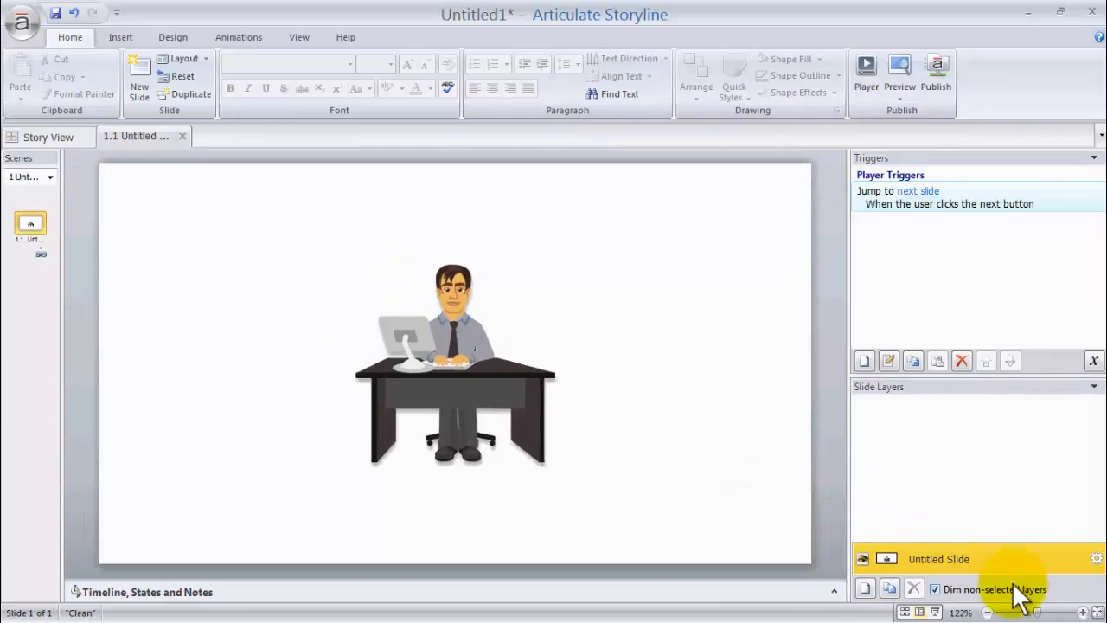
click(991, 613)
click(991, 612)
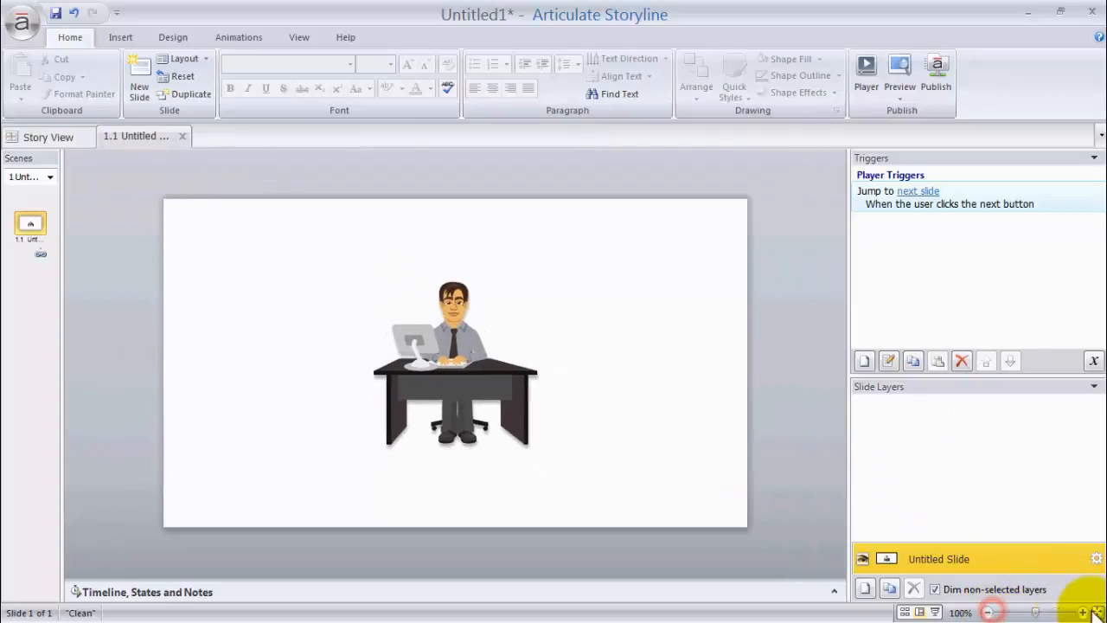
click(1090, 611)
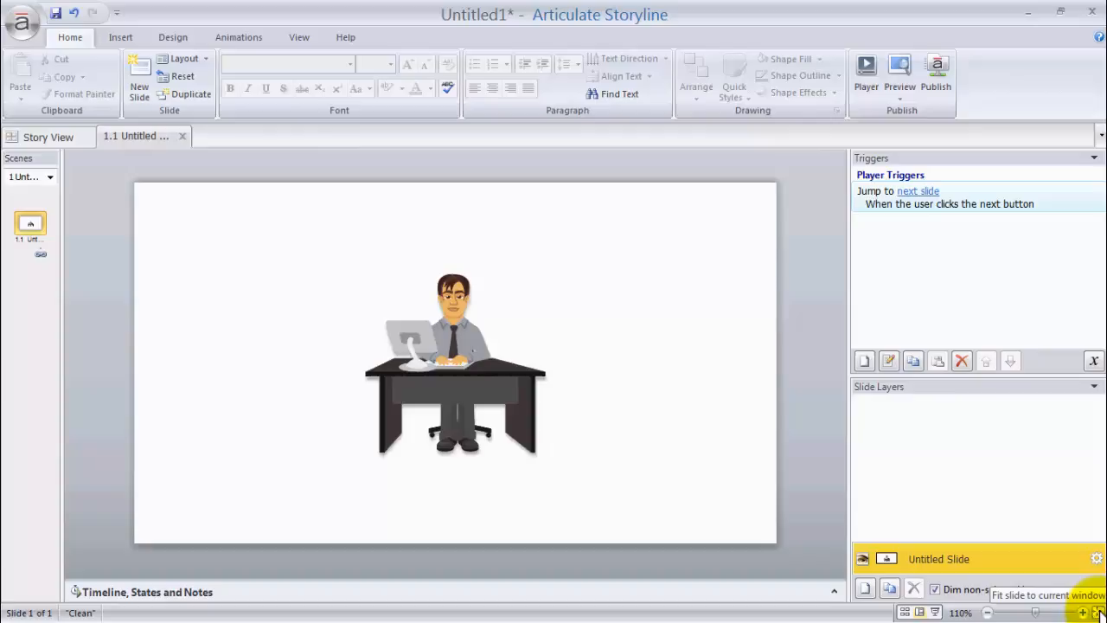
click(1097, 610)
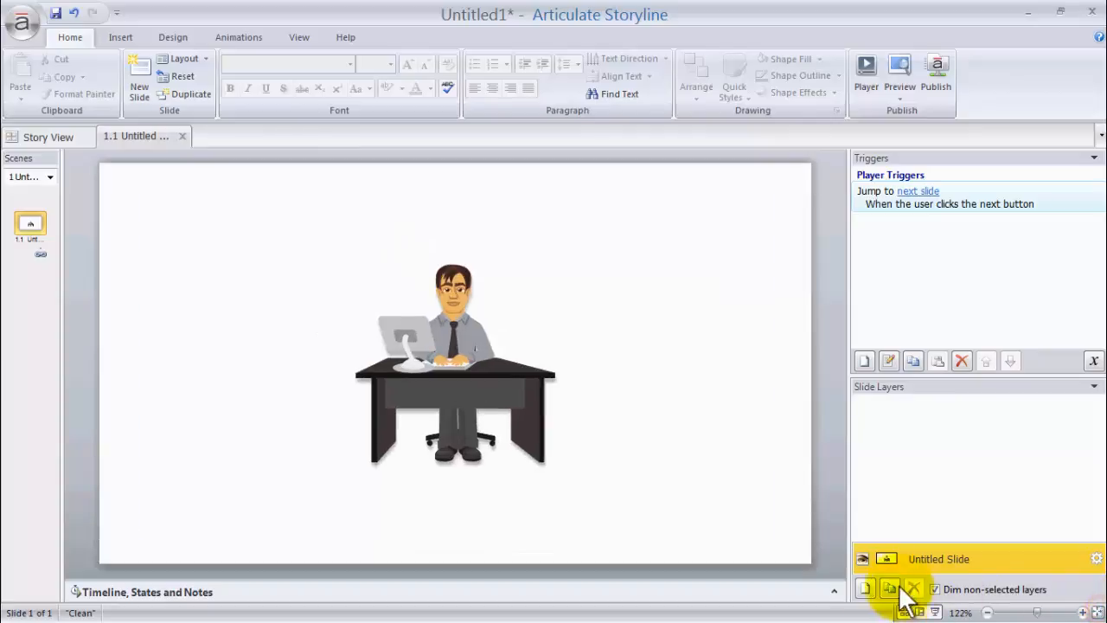
Expand the Timeline, States and Notes area and reduce its height to leave more room for the slide.
click(836, 595)
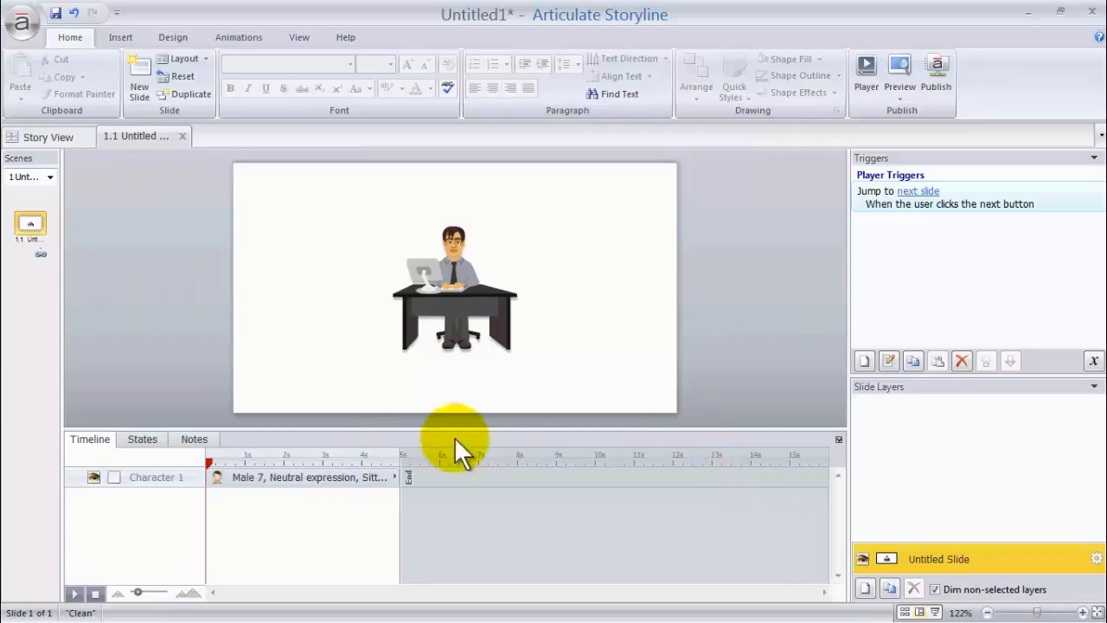
drag(525, 431, 543, 482)
click(530, 353)
click(611, 364)
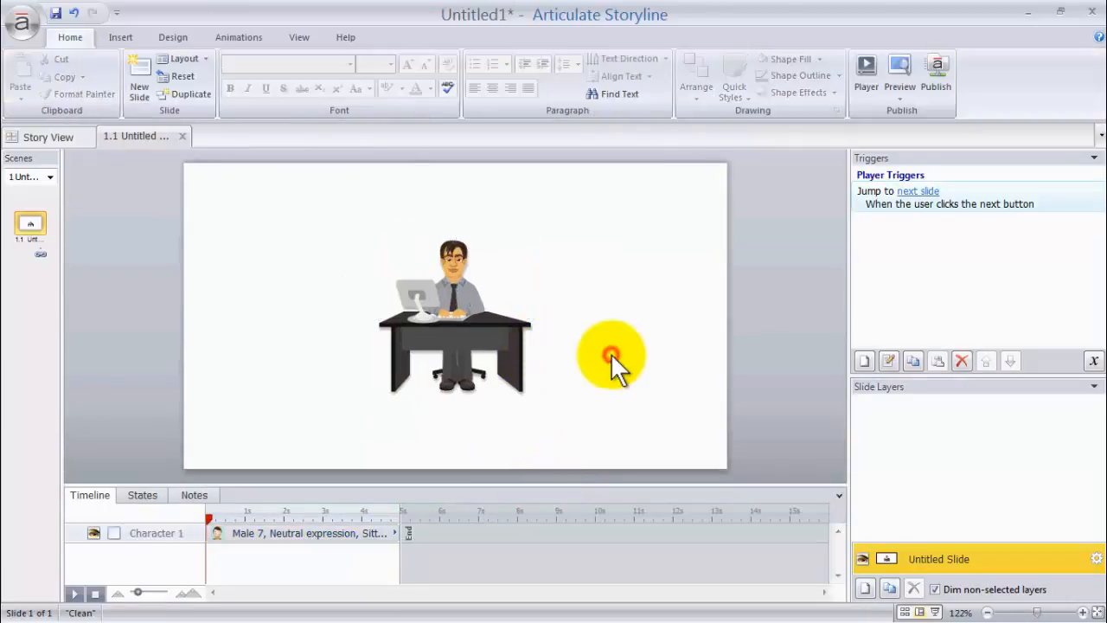
Try out a rectangular speech caption in the slide's upper right corner and delete it.
click(429, 274)
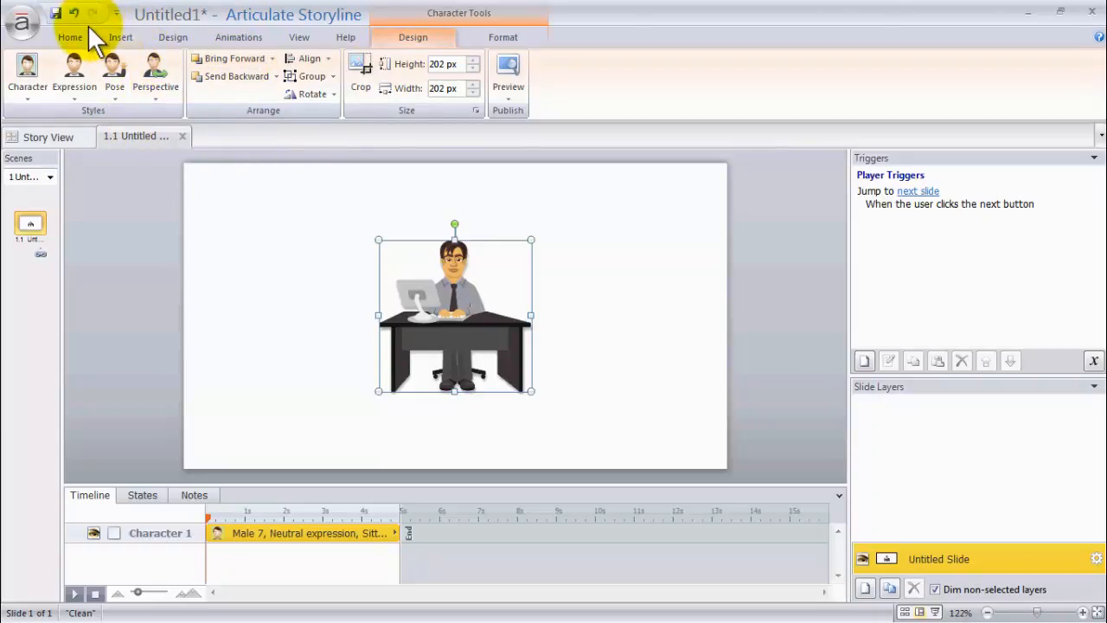
click(126, 37)
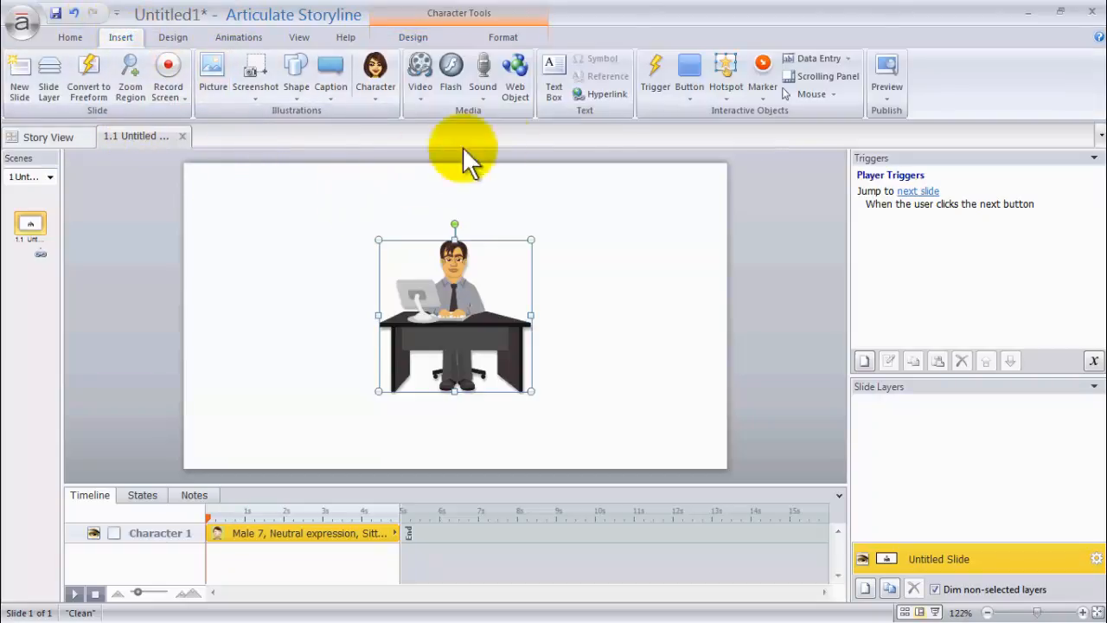
click(333, 71)
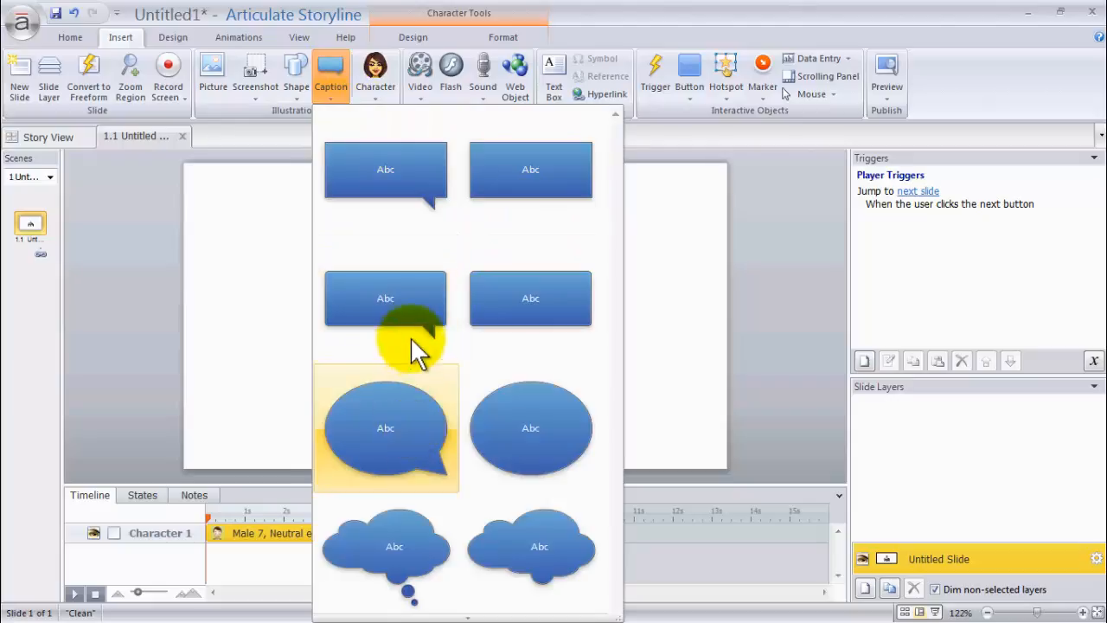
click(408, 159)
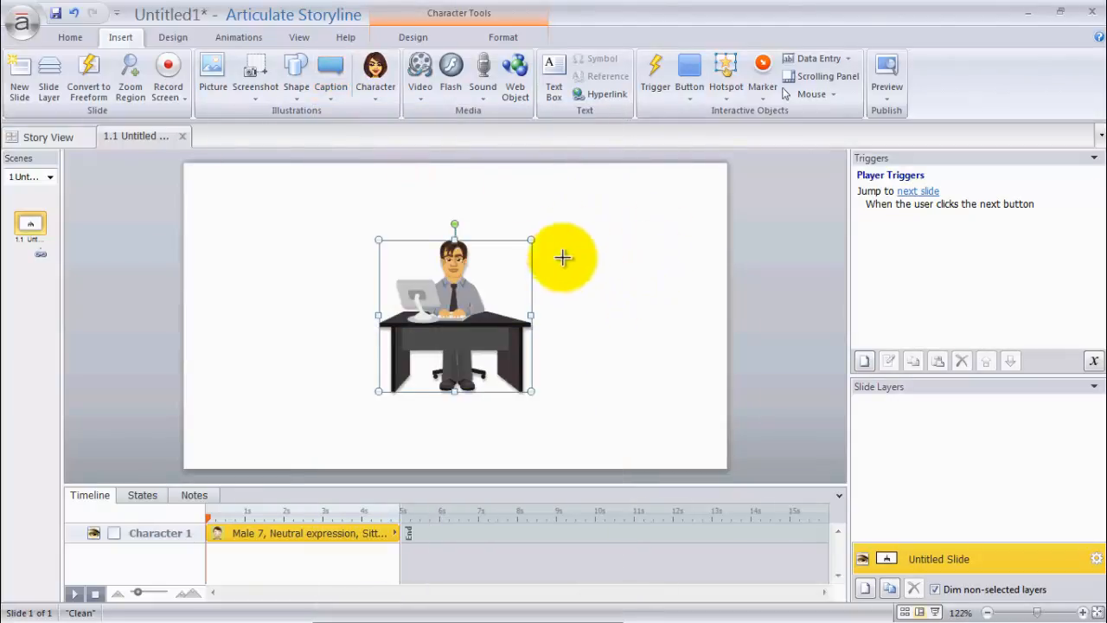
mouse_move(553, 230)
mouse_down()
mouse_move(655, 245)
mouse_move(704, 178)
mouse_up()
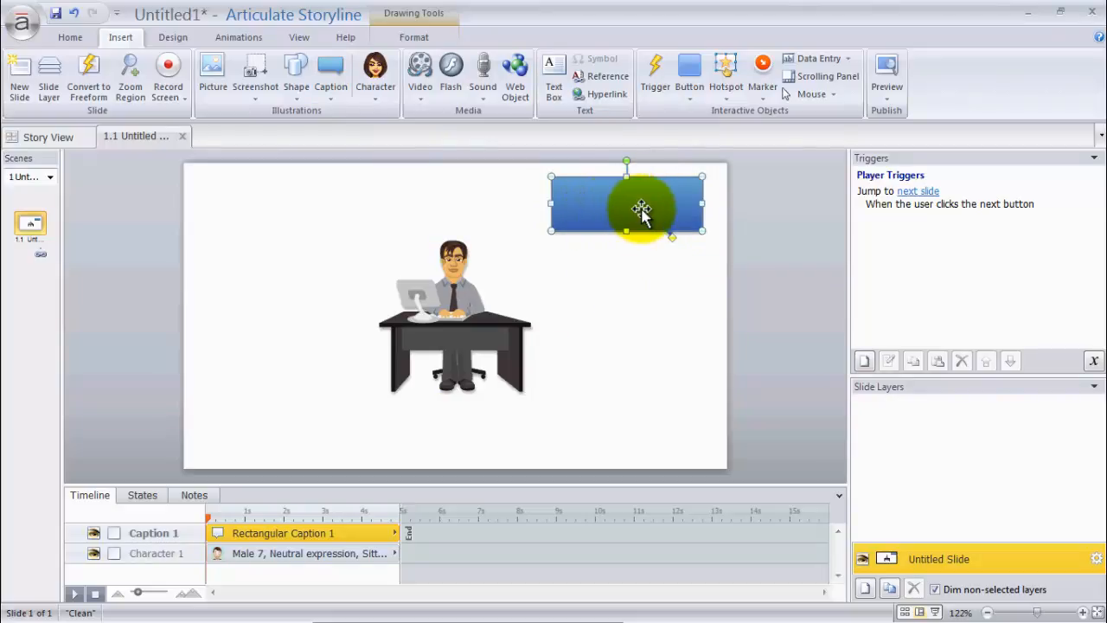
key(Delete)
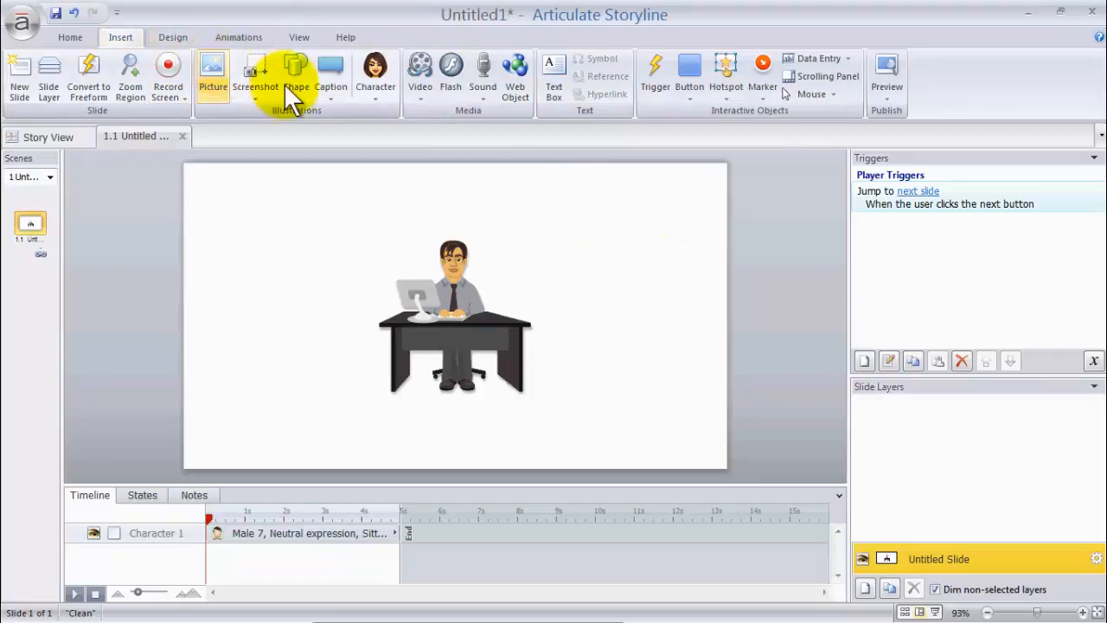
Draw an oval speech caption with a tail above and to the right of the seated character.
click(318, 87)
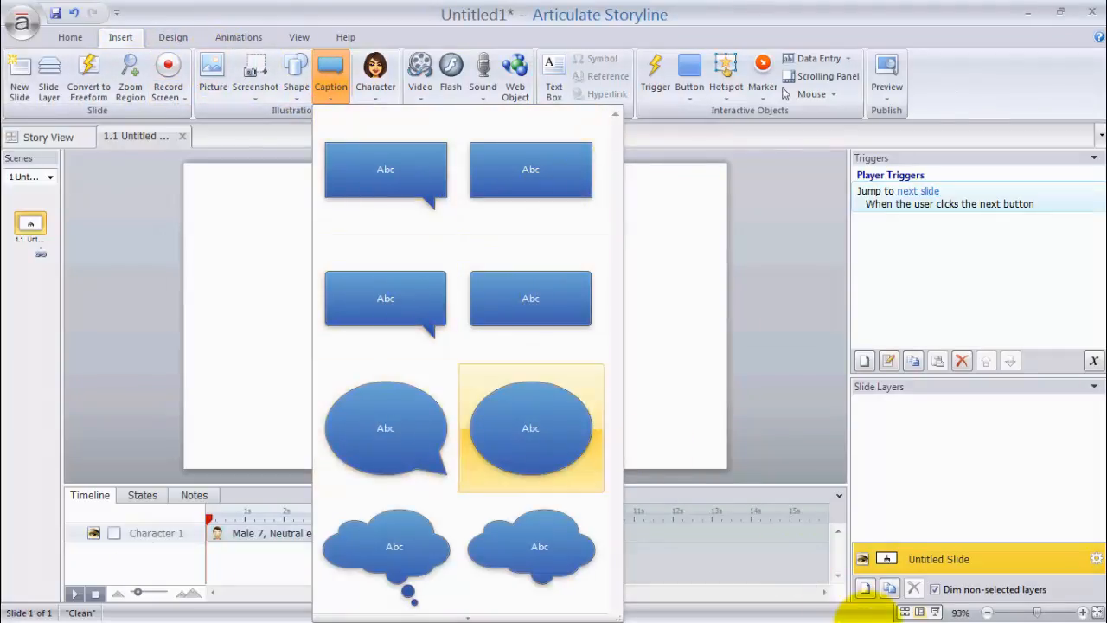
key(super)
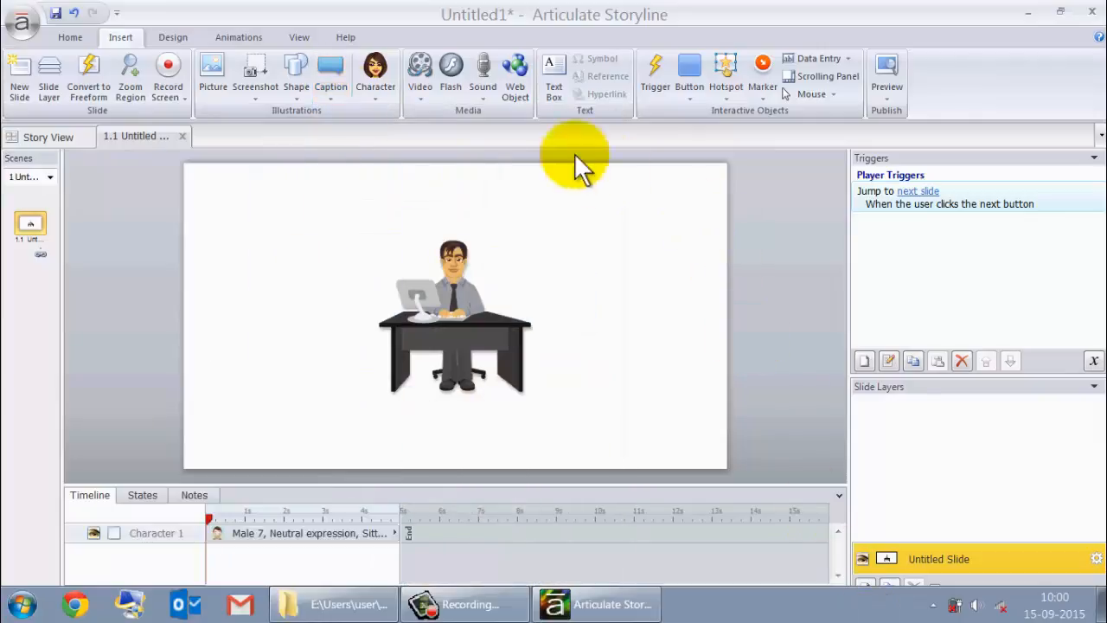
click(334, 82)
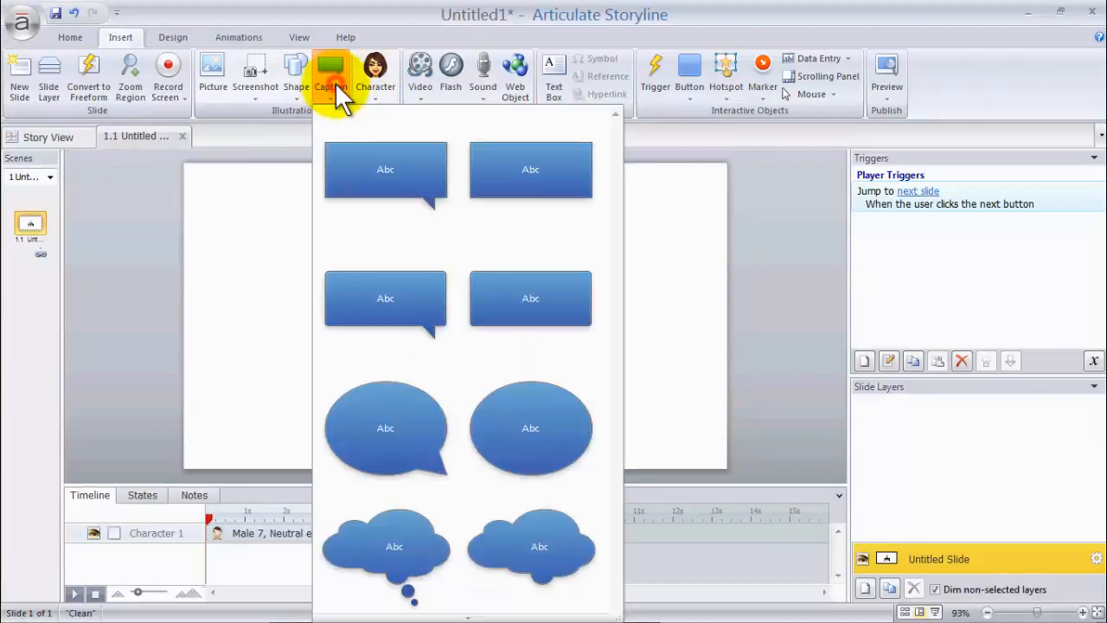
click(416, 432)
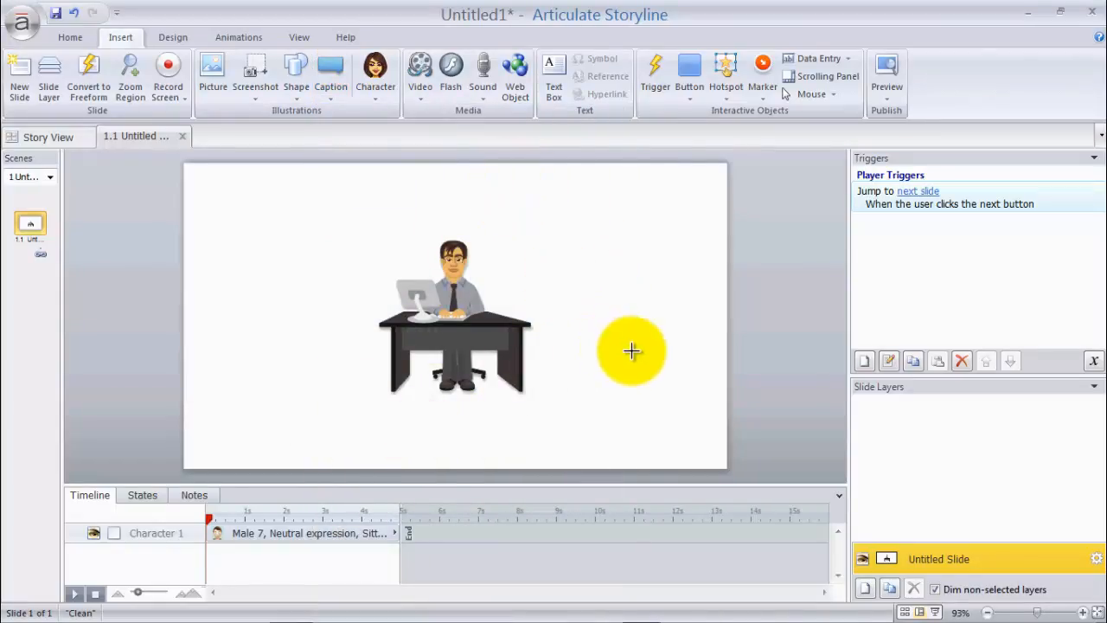
mouse_move(649, 274)
mouse_down()
mouse_move(549, 190)
mouse_move(484, 180)
mouse_move(478, 169)
mouse_up()
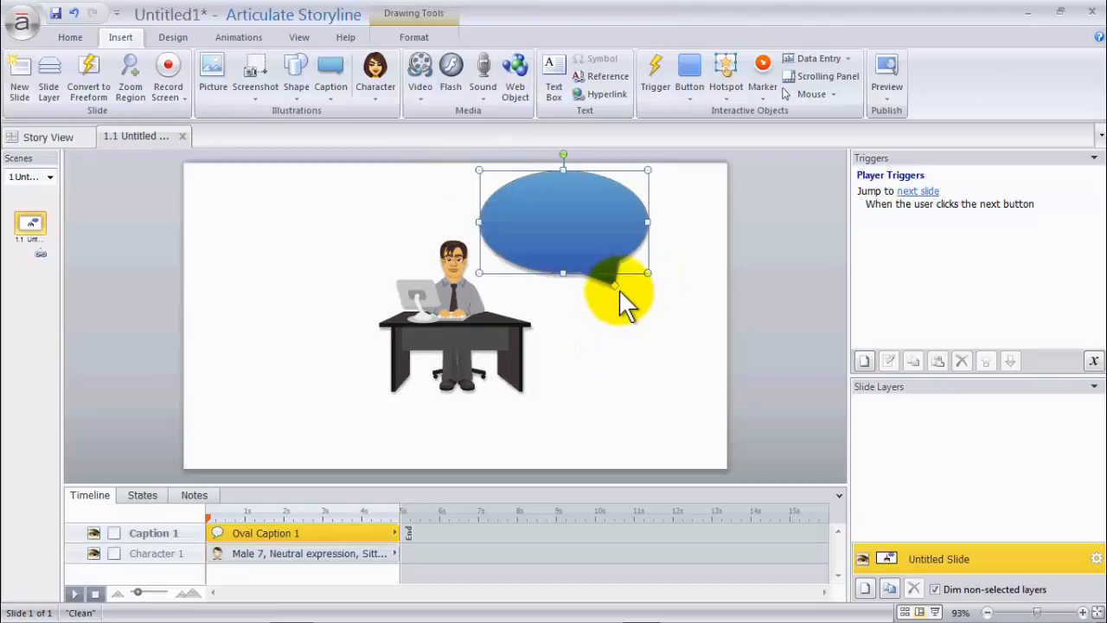
Move the character toward the slide's left side, and point the oval caption's tail at him while making the bubble taller.
drag(617, 291, 350, 329)
drag(467, 261, 399, 270)
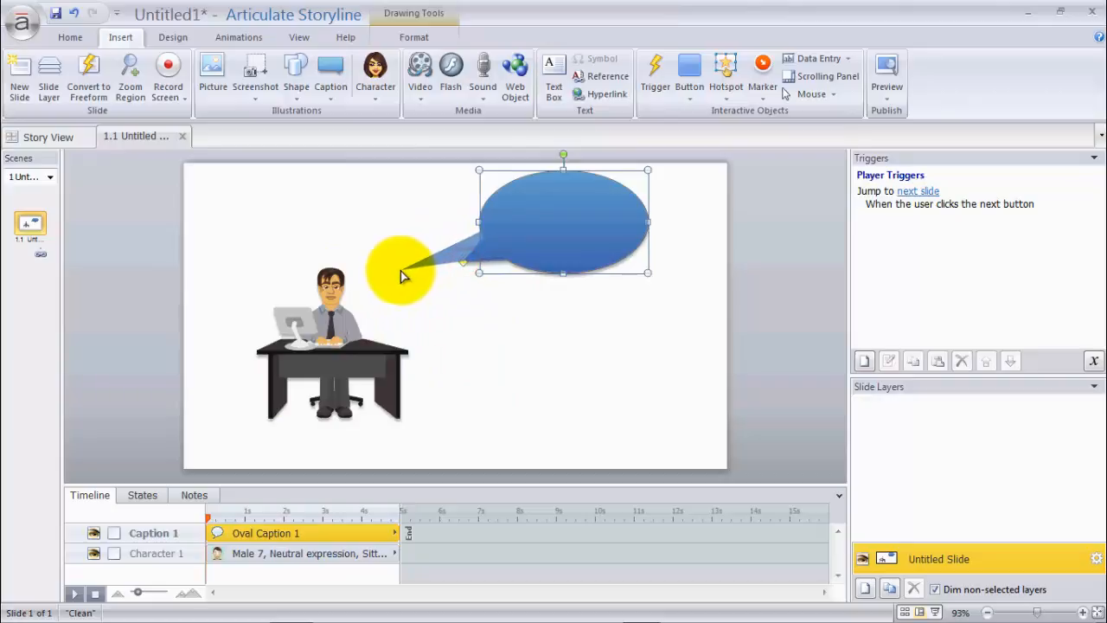
drag(566, 275, 566, 332)
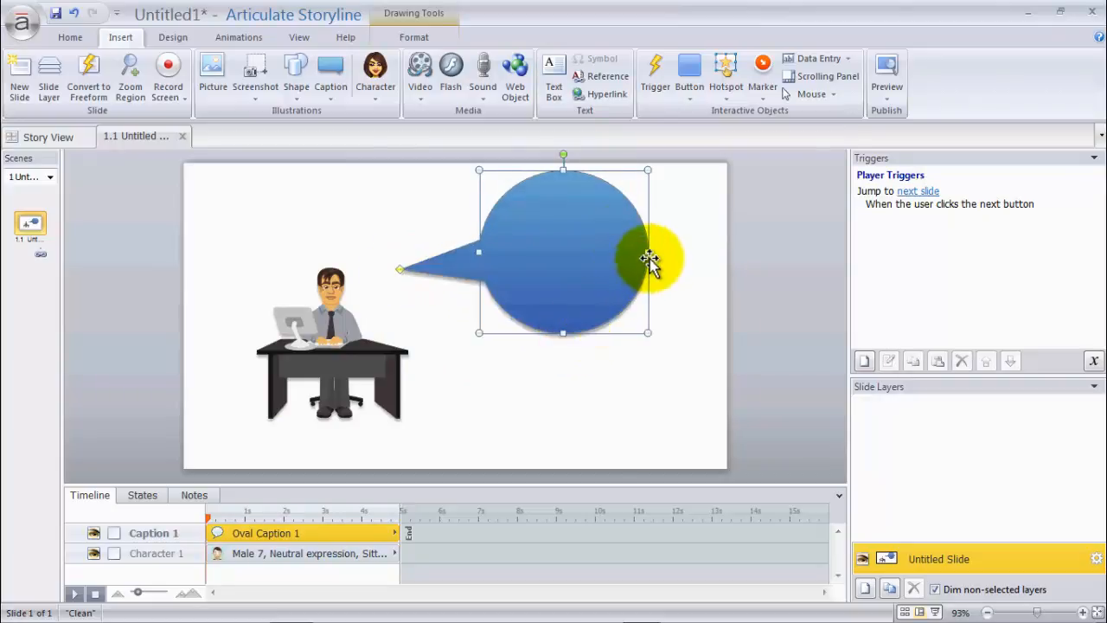
drag(563, 168, 563, 200)
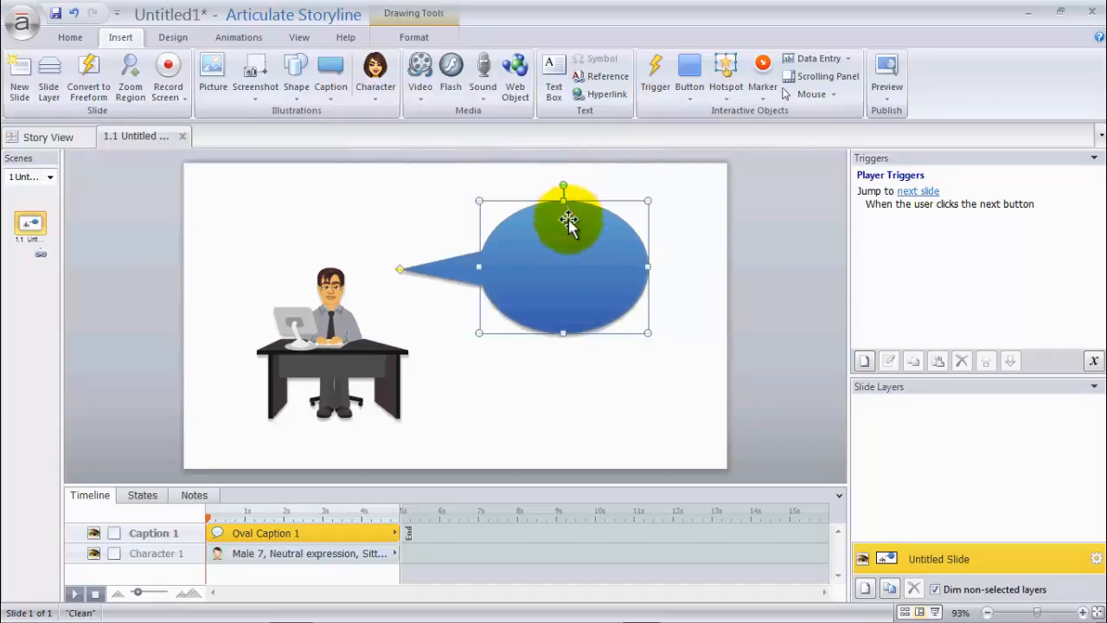
Add the text "Selamat datang" inside the oval speech caption.
right_click(567, 245)
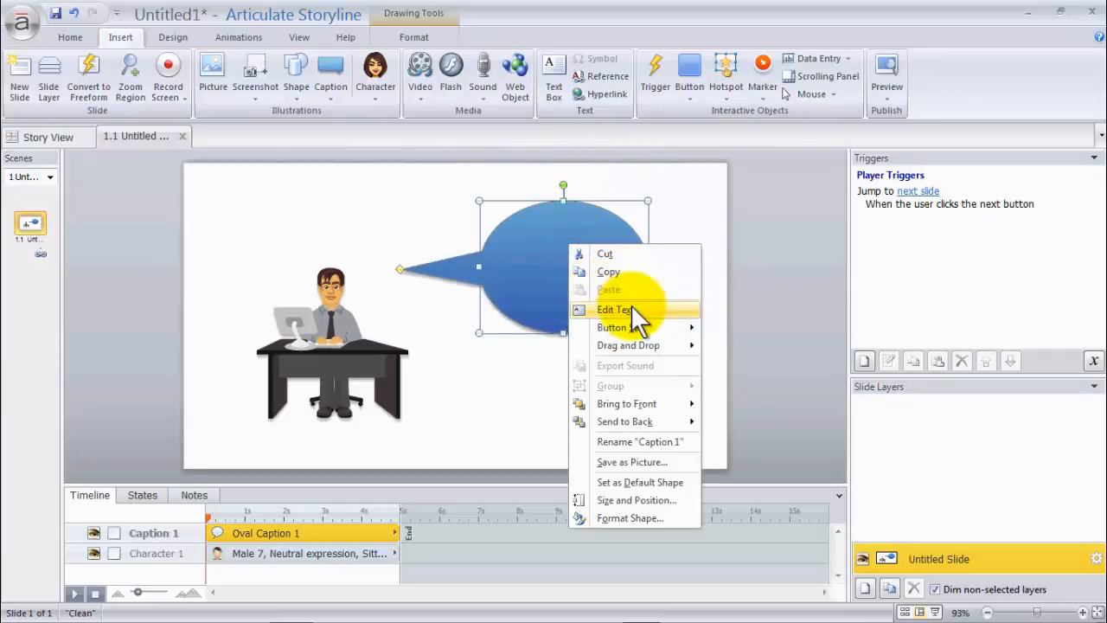
click(631, 309)
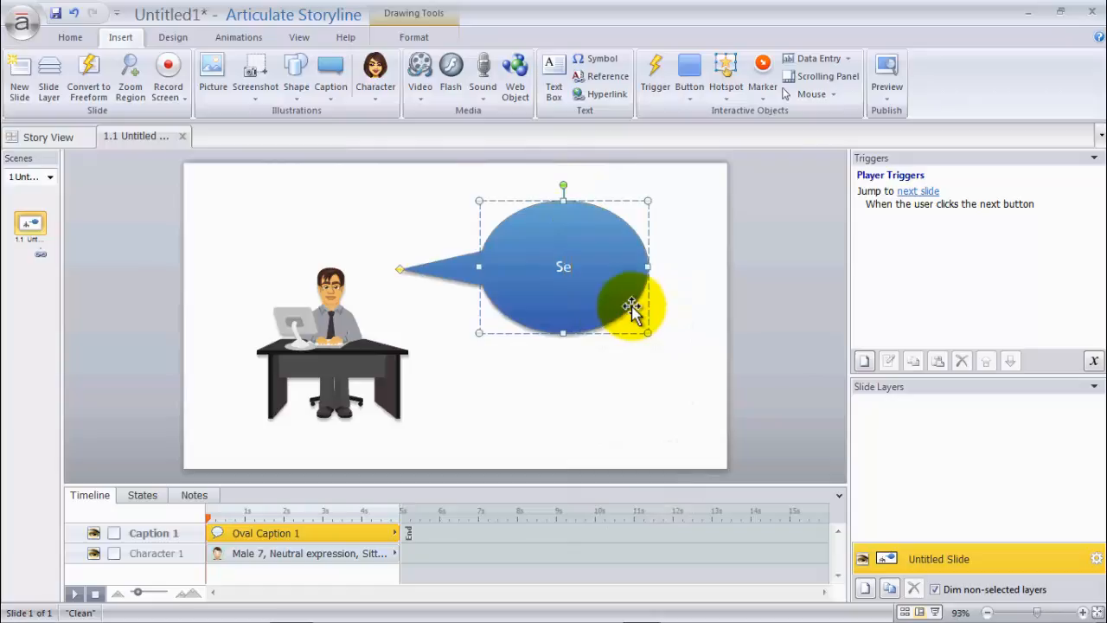
text(Selamat datang)
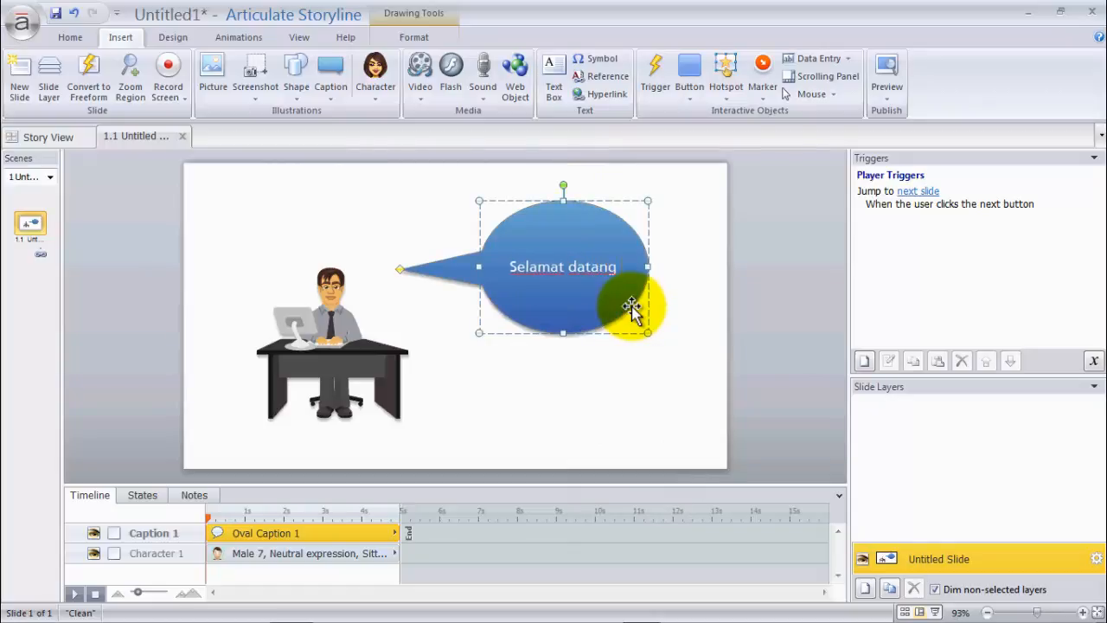
Extend the oval caption's text to read "Selamat datang di".
text( dalam)
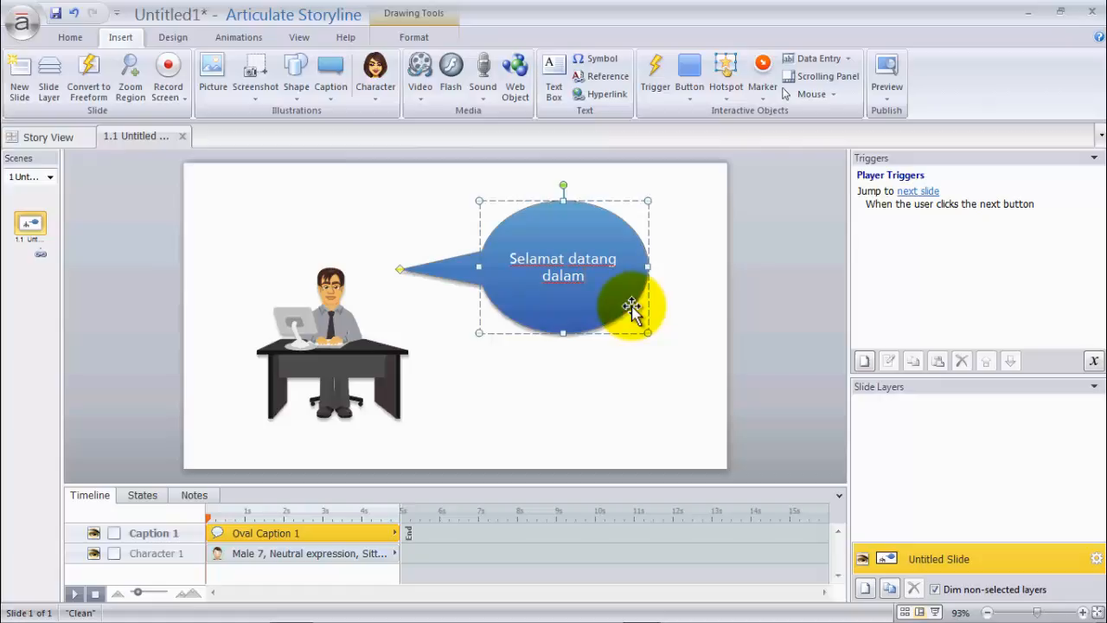
key(BackSpace)
key(BackSpace)
key(BackSpace)
key(BackSpace)
key(BackSpace)
text(di)
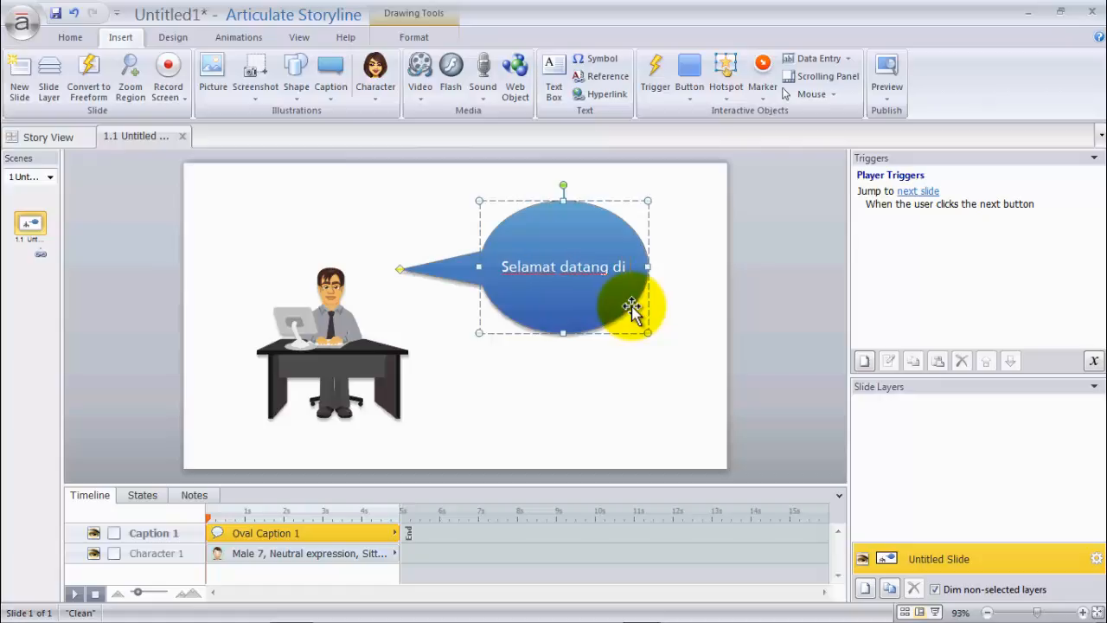
text( channel)
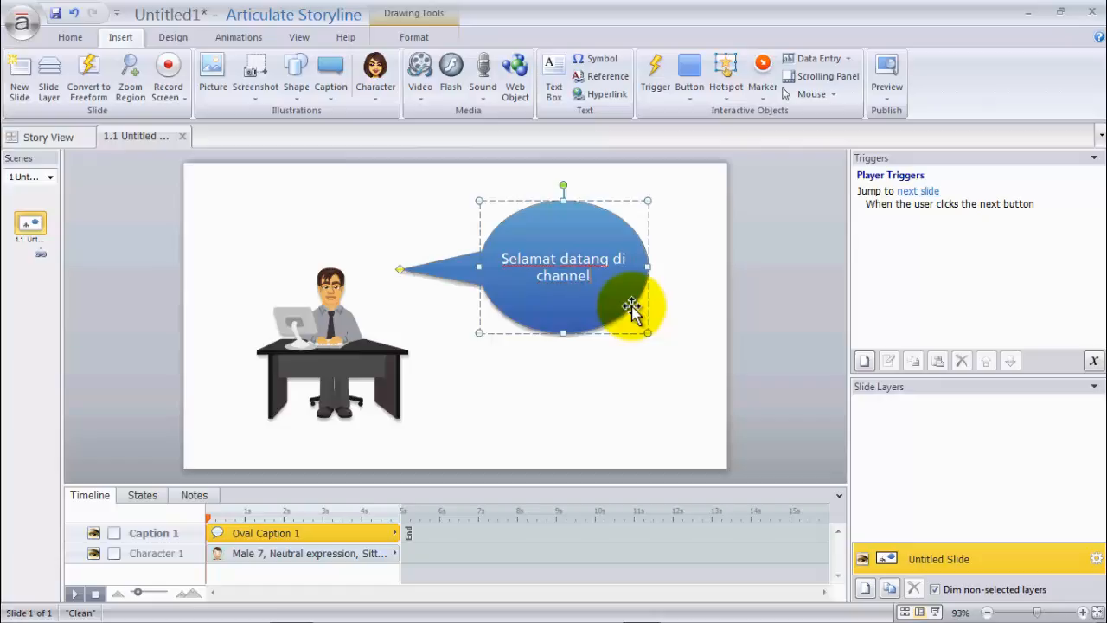
text( saya,)
key(BackSpace)
key(BackSpace)
key(BackSpace)
key(BackSpace)
key(BackSpace)
key(BackSpace)
key(BackSpace)
key(BackSpace)
key(BackSpace)
key(BackSpace)
key(BackSpace)
key(BackSpace)
key(BackSpace)
text(tu)
key(BackSpace)
key(BackSpace)
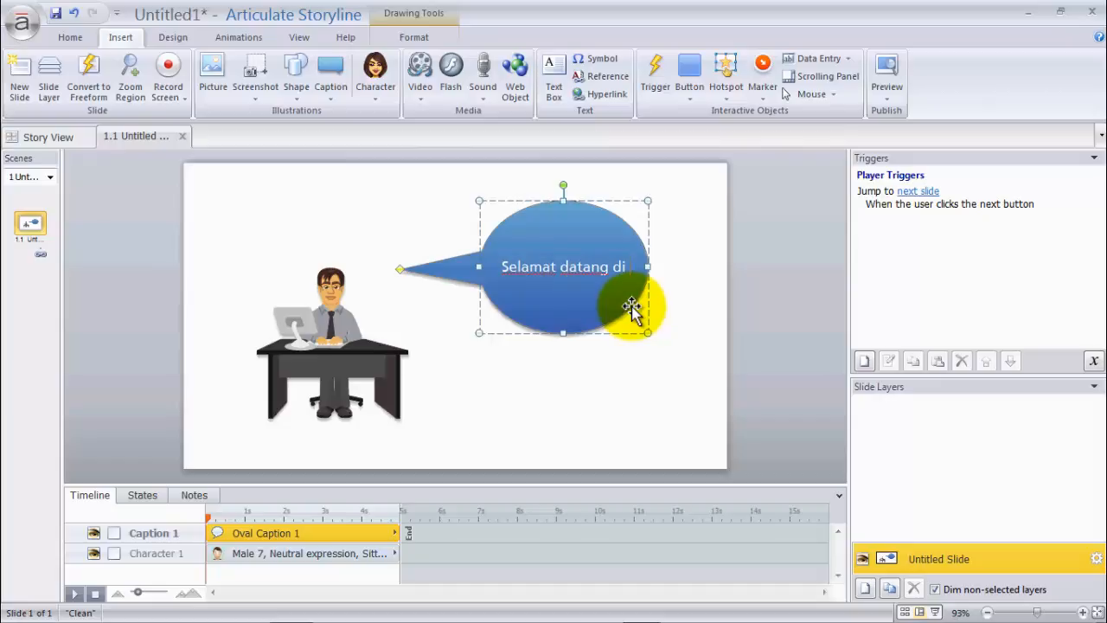
Complete the oval caption's text with "video tutorial saya." and finish editing it.
text(video tuo)
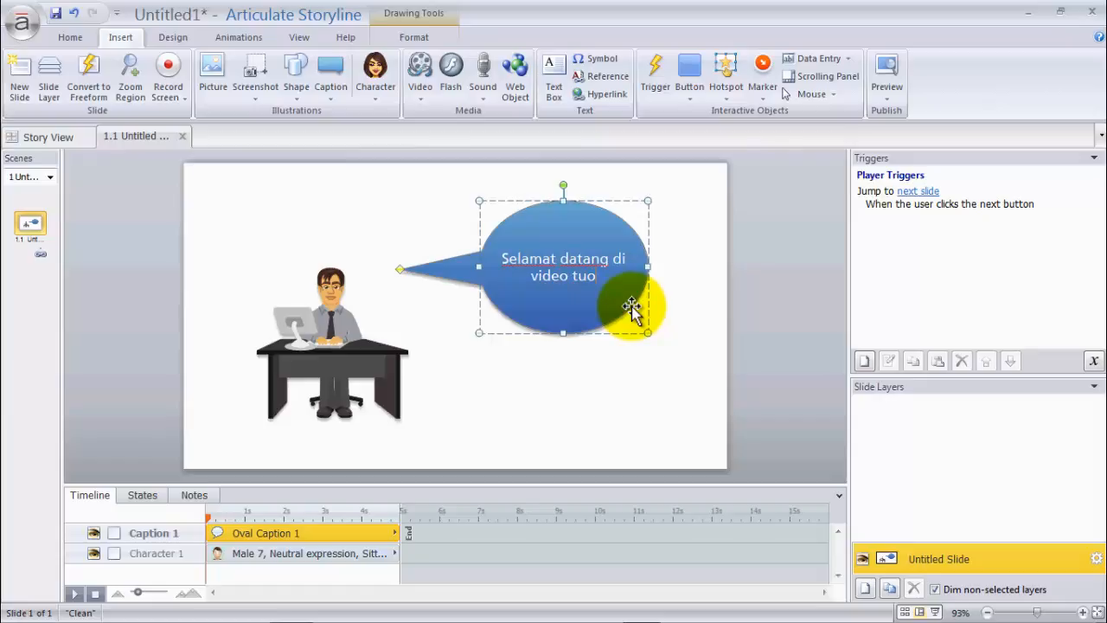
key(BackSpace)
text(torial)
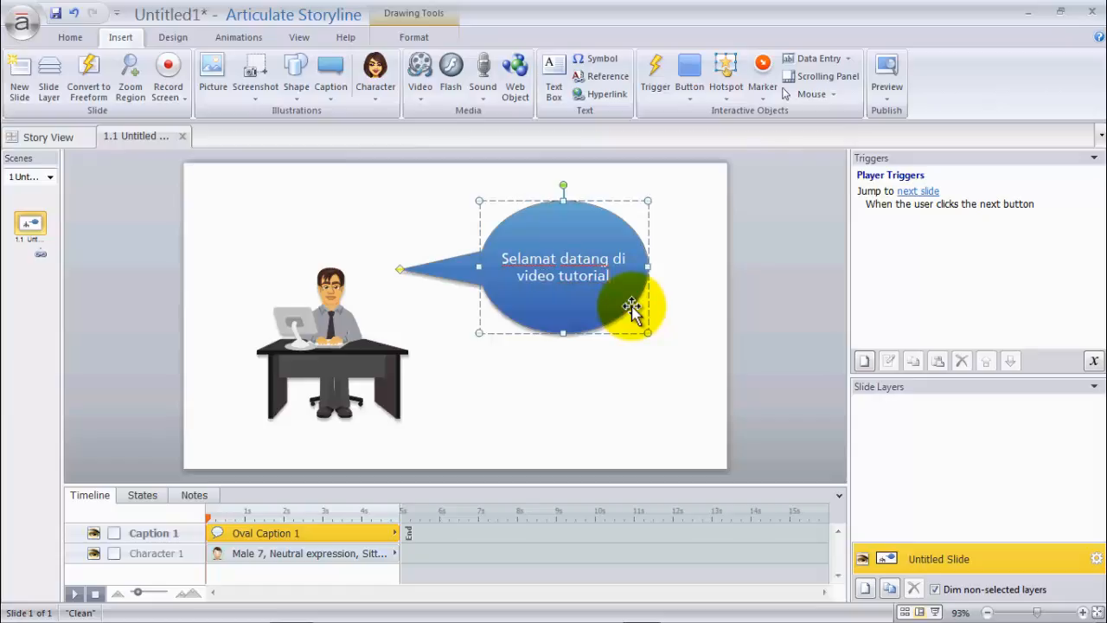
text( saya.)
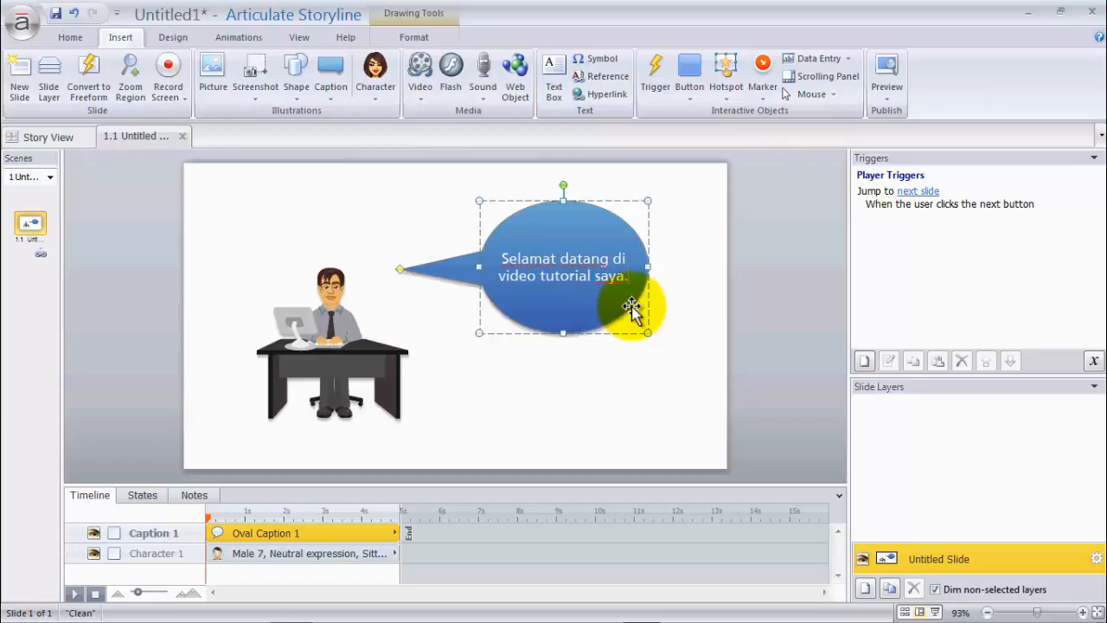
click(677, 383)
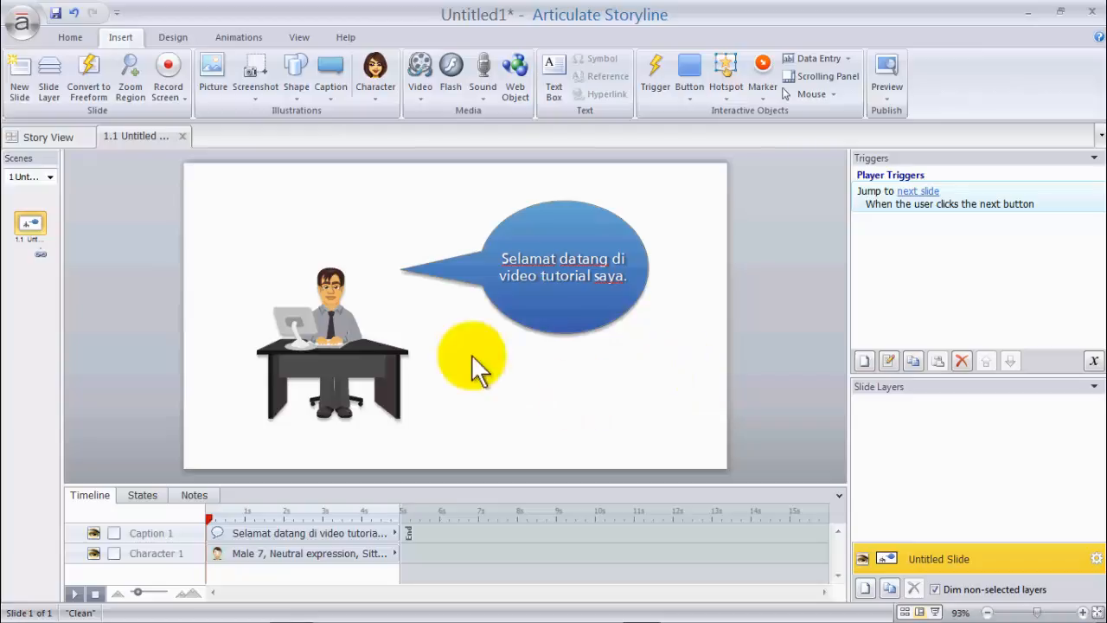